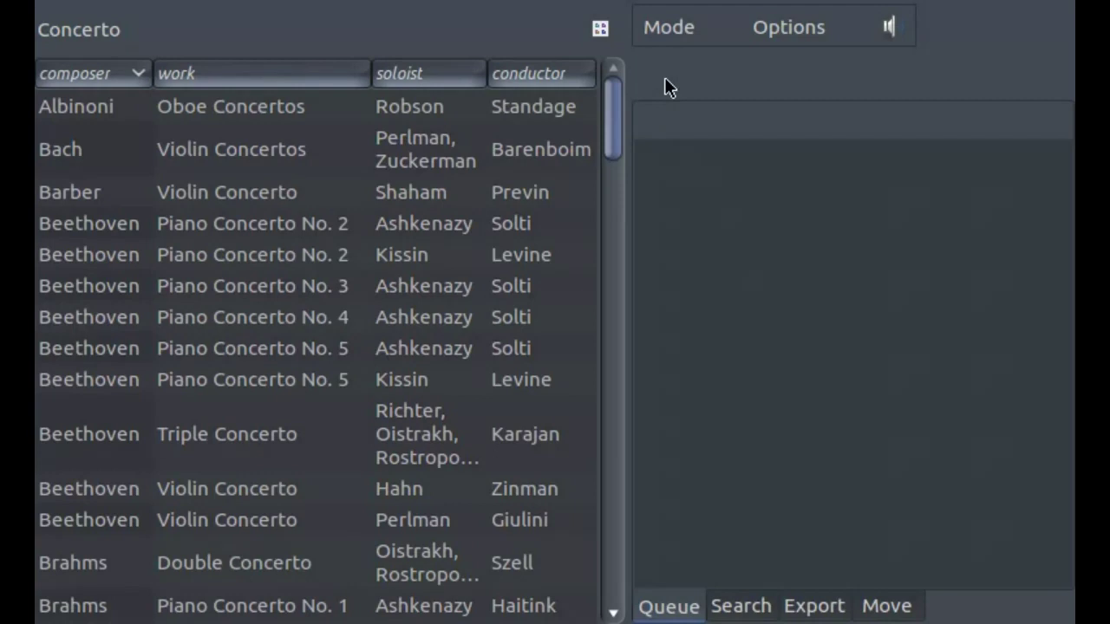
- Switch to Edit mode and set the new entry's genre to Pop
click(687, 32)
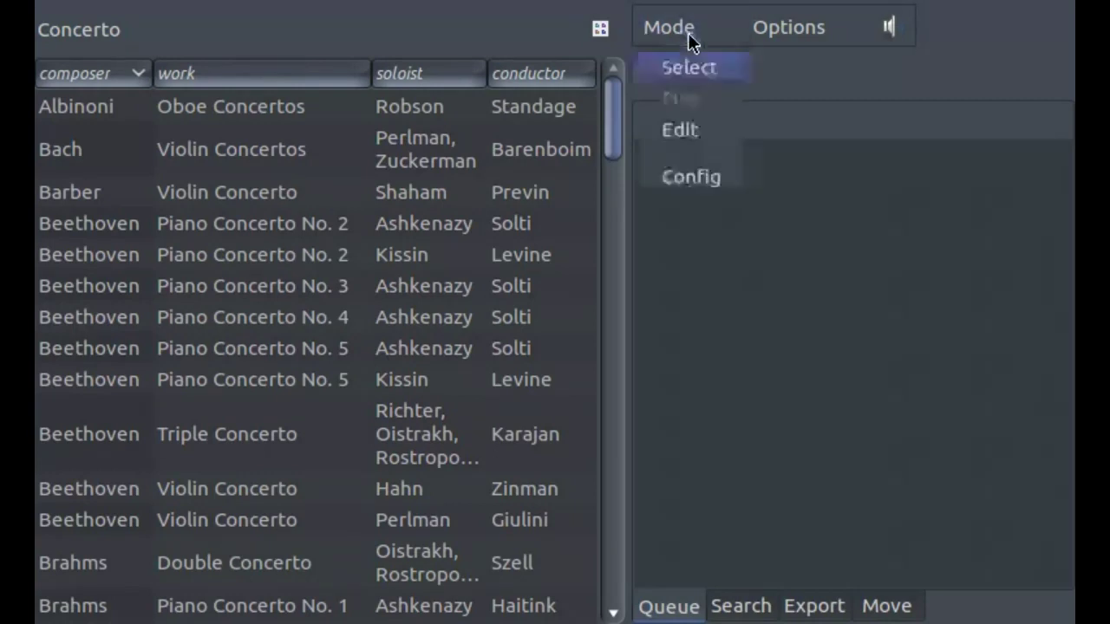
click(703, 127)
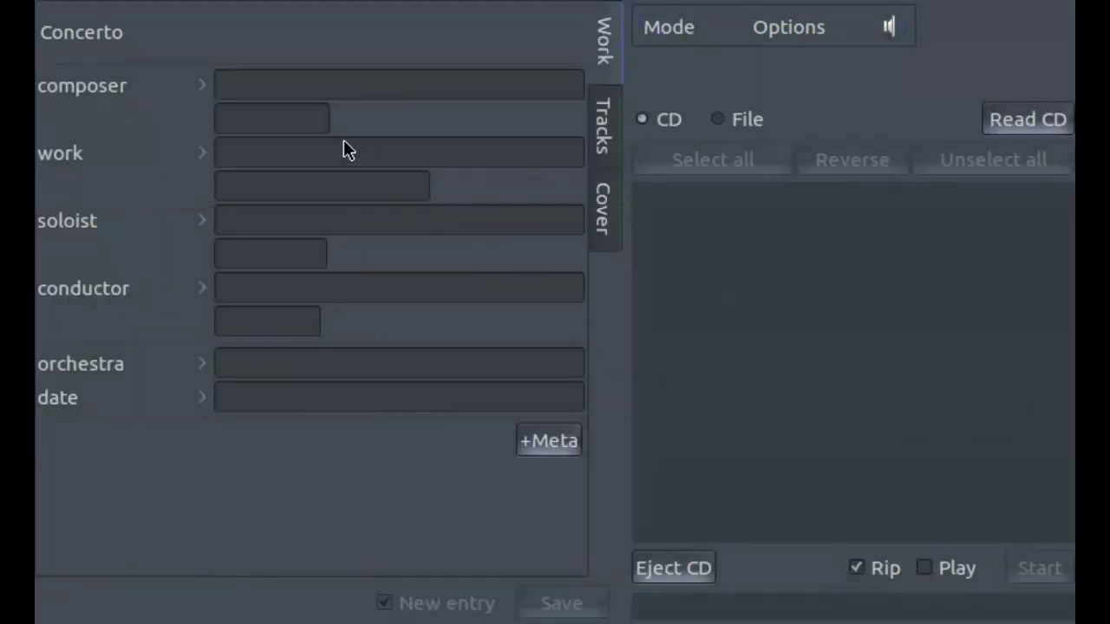
click(102, 32)
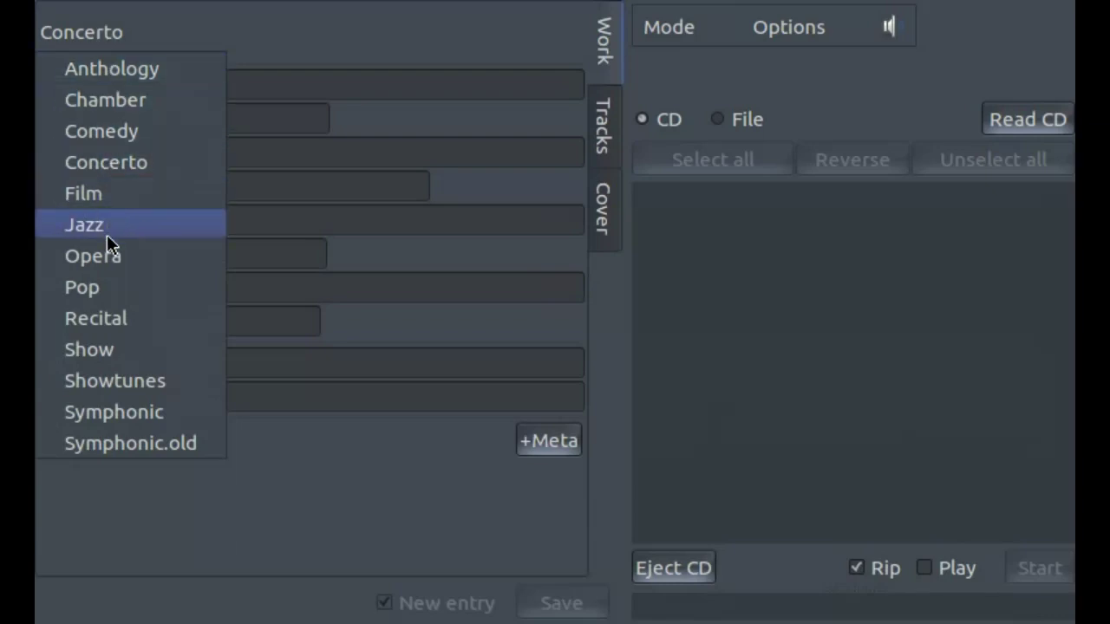
click(112, 286)
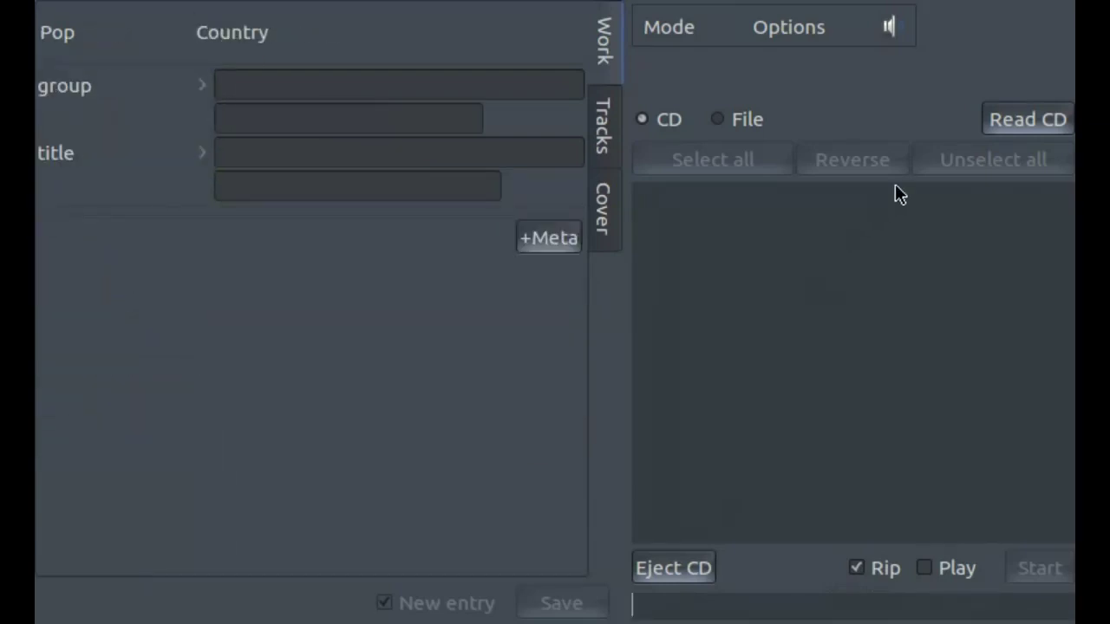
- Read the inserted CD and start ripping all its tracks
click(1005, 126)
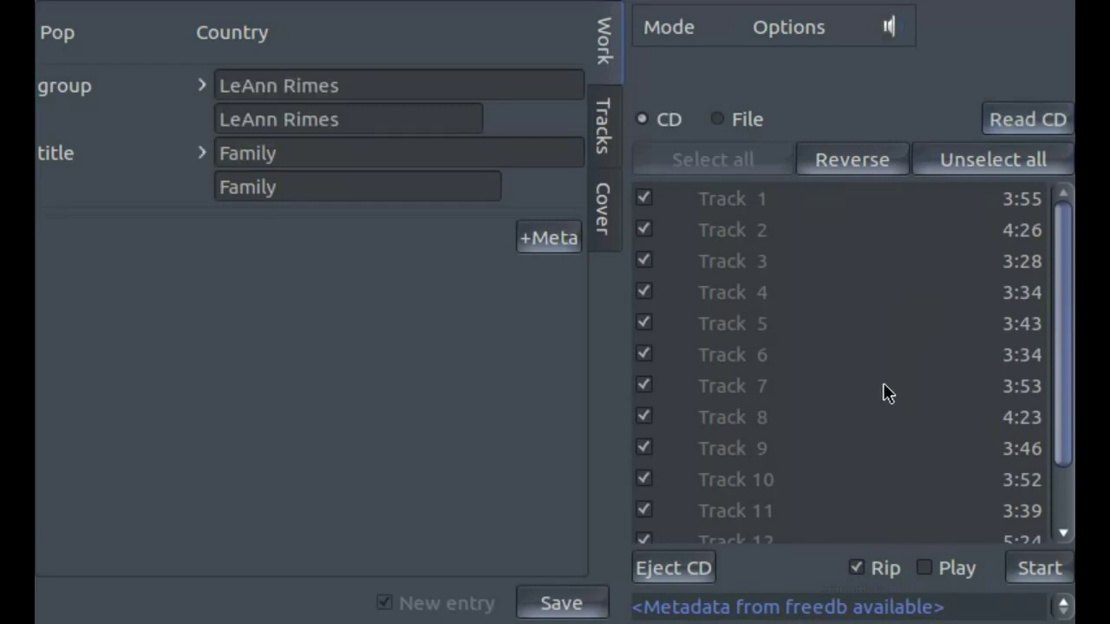
click(1036, 563)
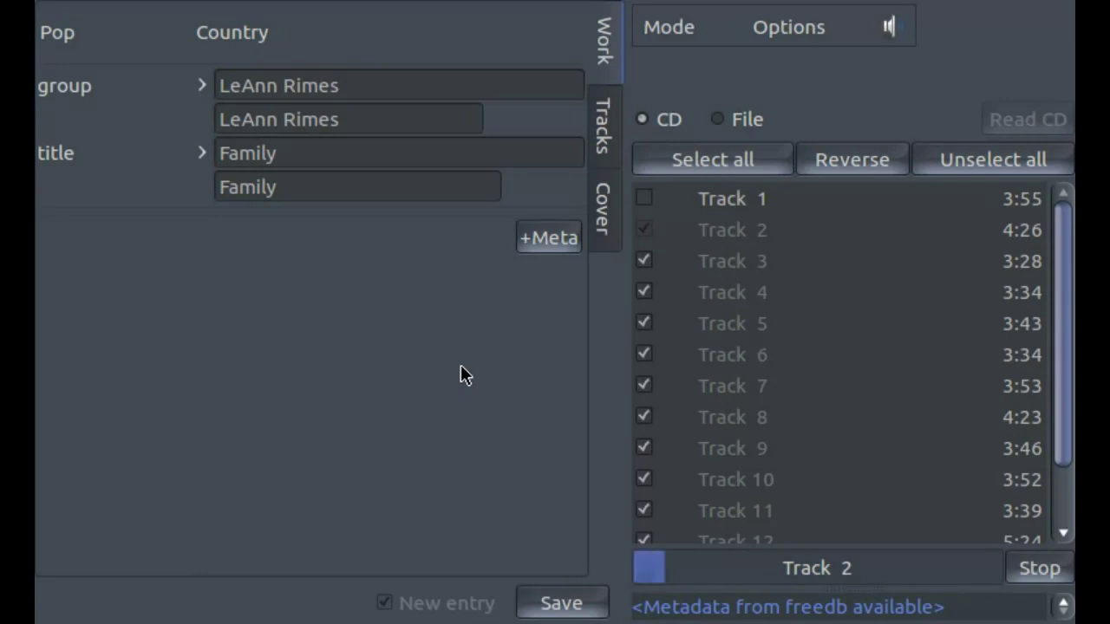
- Check the album's retrieved track titles and cover art, and return to its work metadata
click(606, 139)
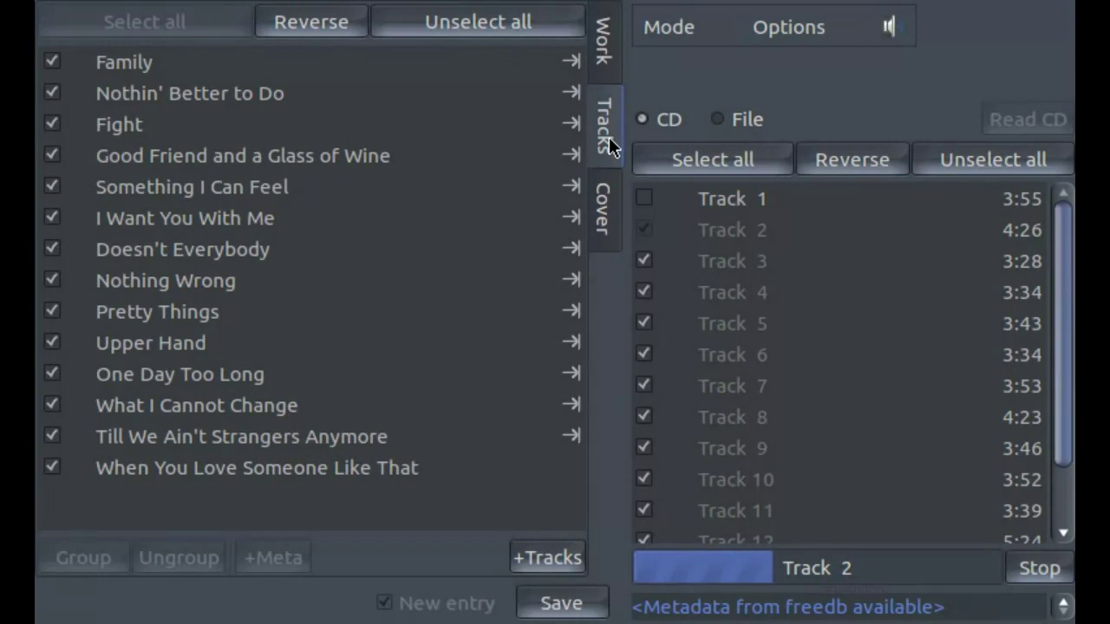
click(597, 209)
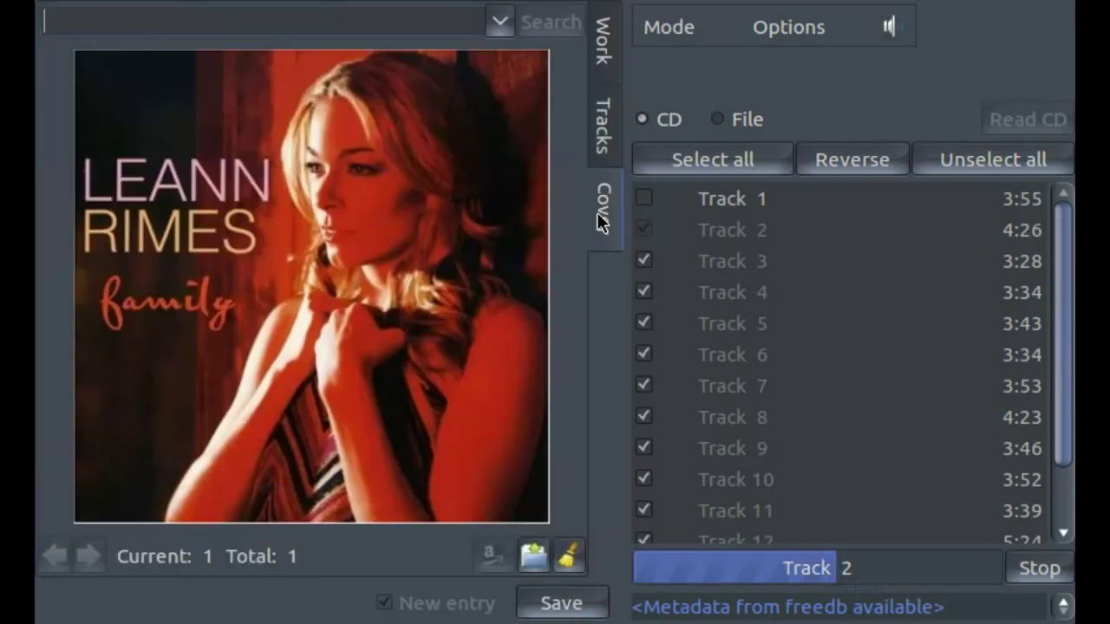
click(601, 139)
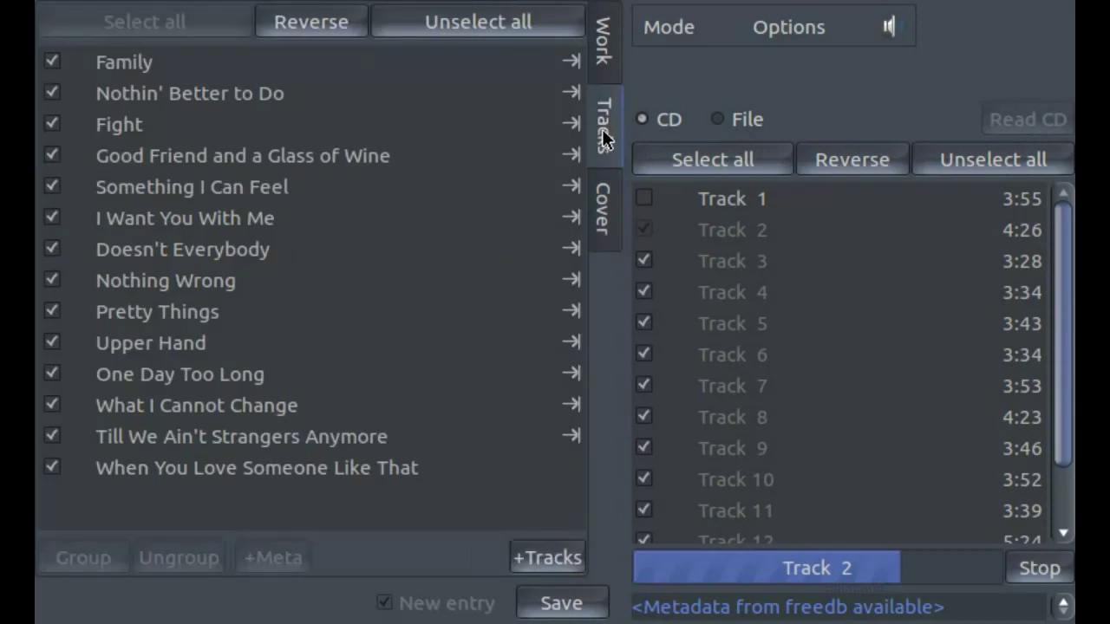
click(601, 52)
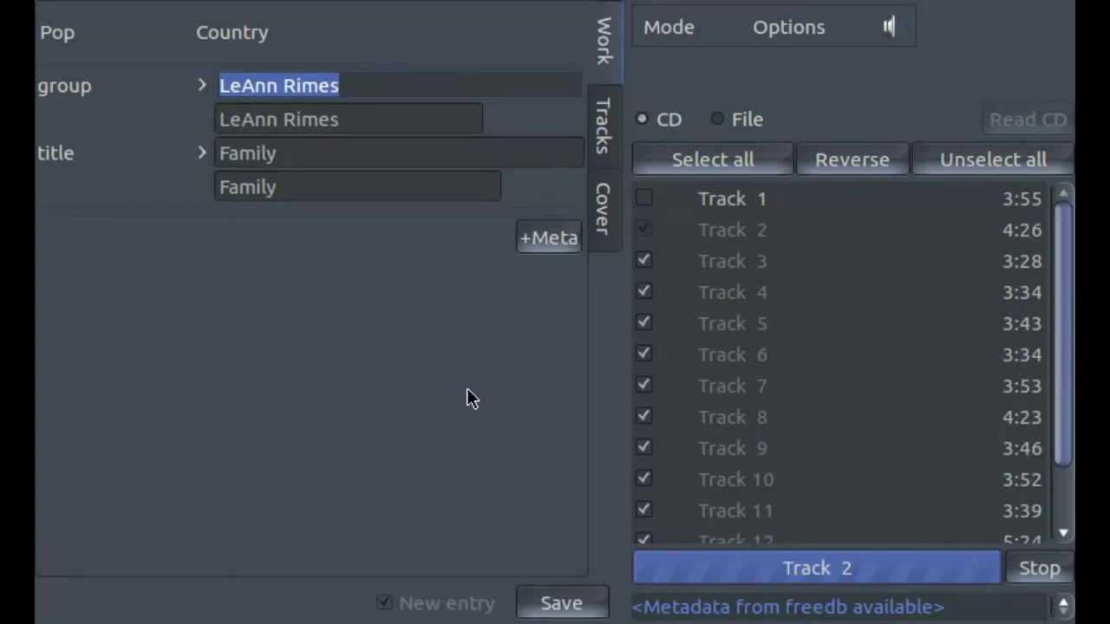
- Save the album entry Family by LeAnn Rimes and show it in the library in Select mode
click(546, 604)
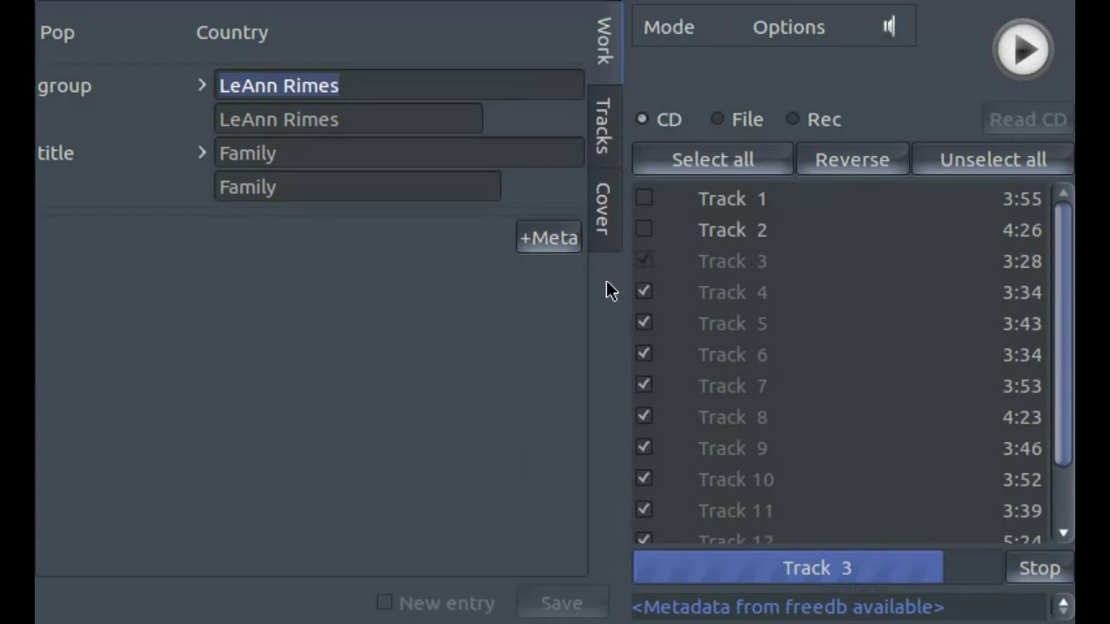
click(675, 39)
click(677, 69)
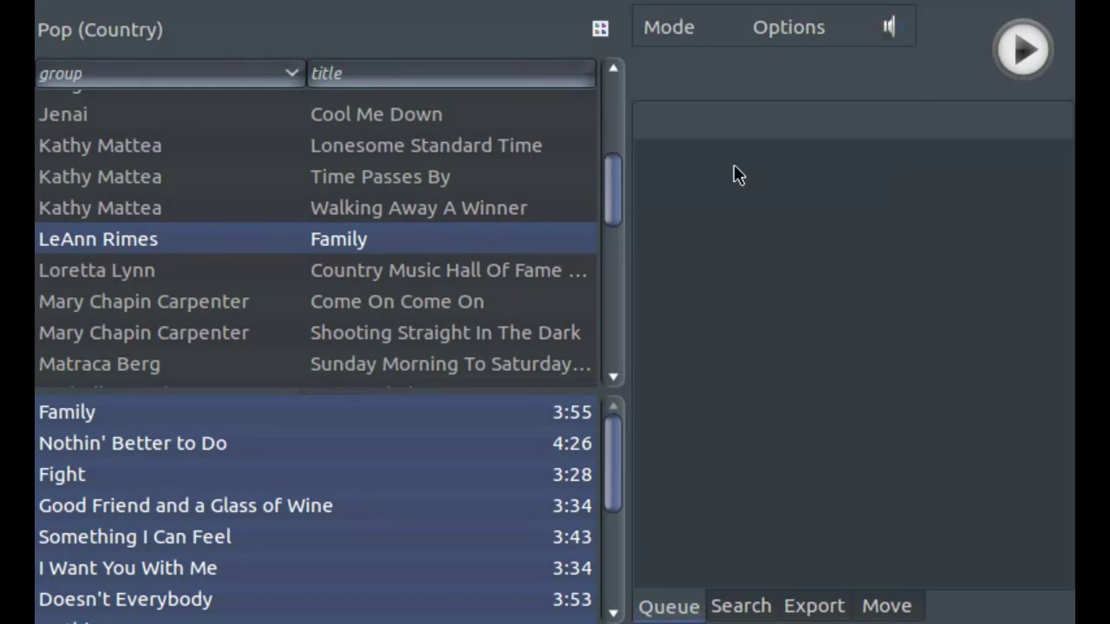
- Return to Edit mode with a blank entry and read the CD's tracks and metadata
click(673, 26)
click(681, 131)
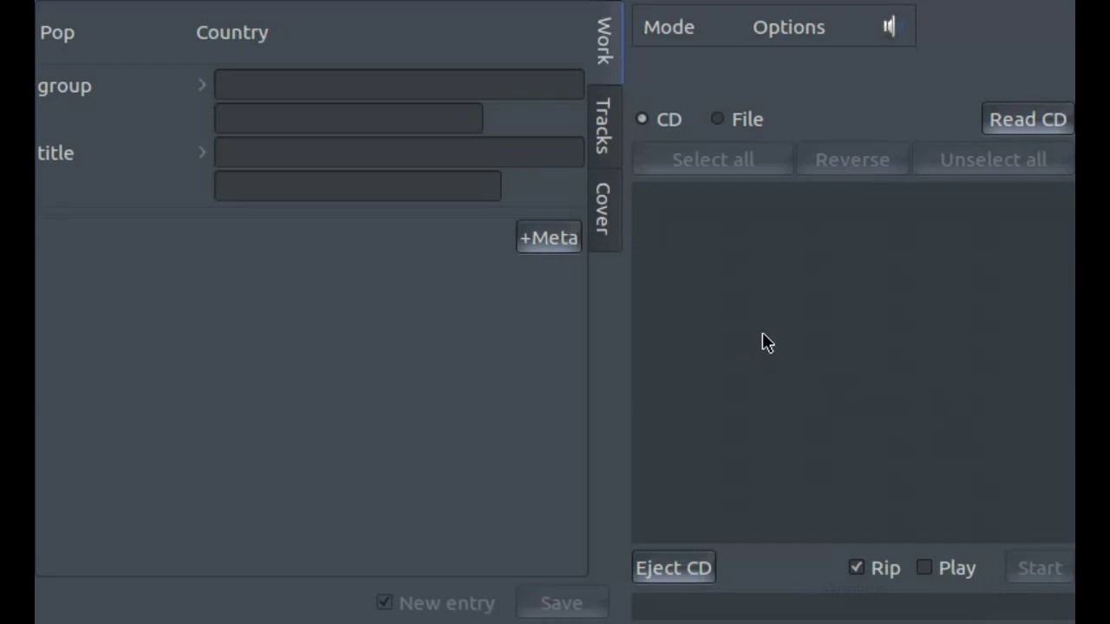
click(1011, 124)
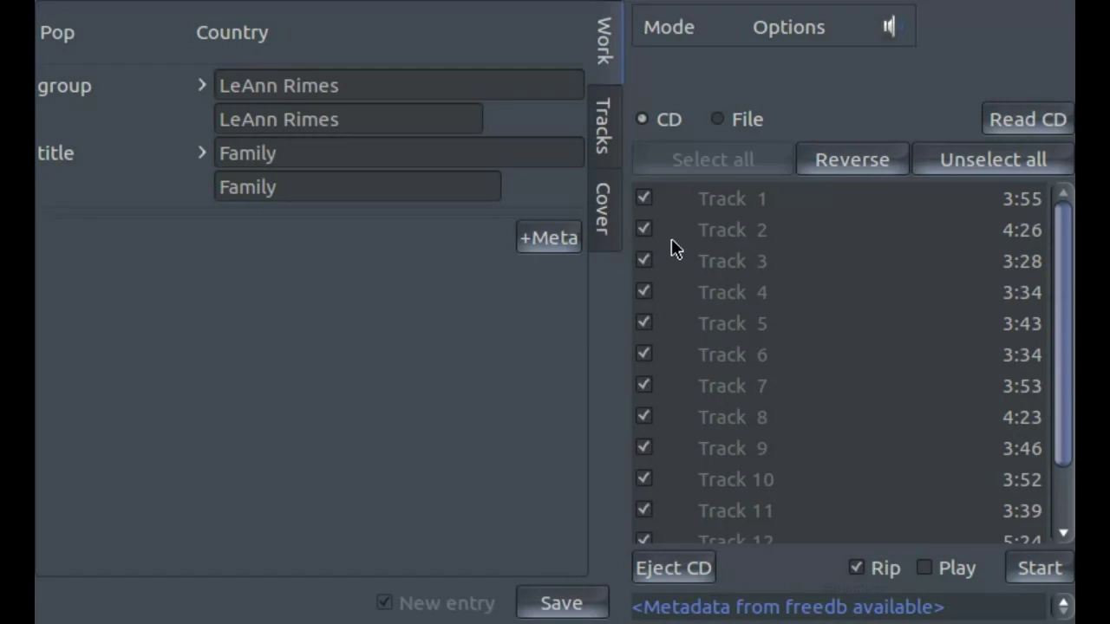
- Deselect CD tracks 1 to 4 and restore the selection of all tracks
click(650, 198)
click(647, 227)
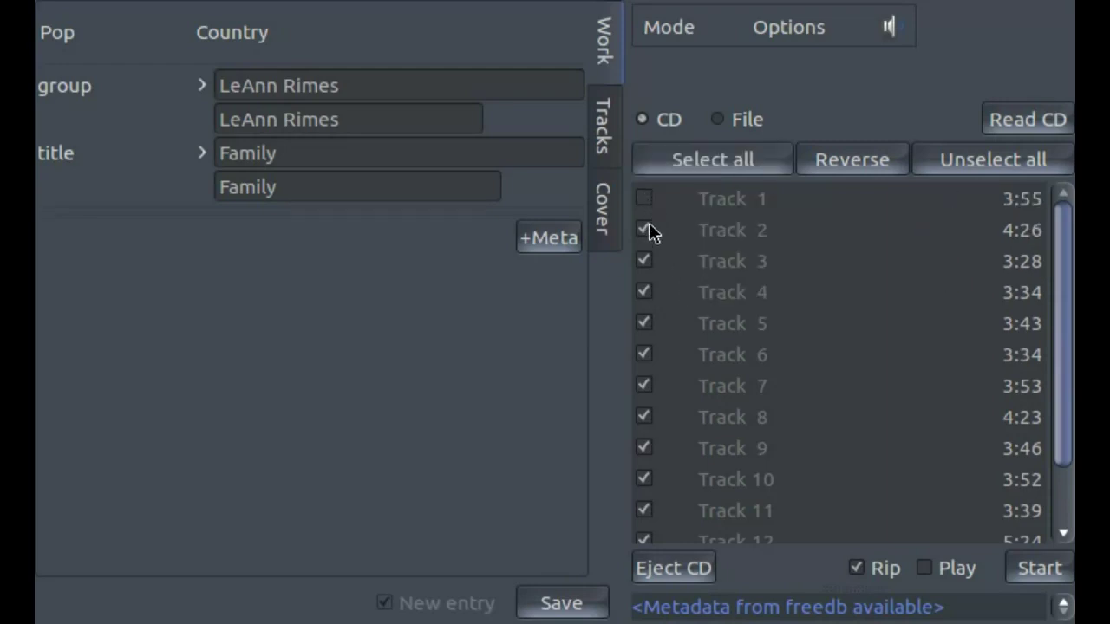
click(649, 264)
click(645, 292)
click(745, 159)
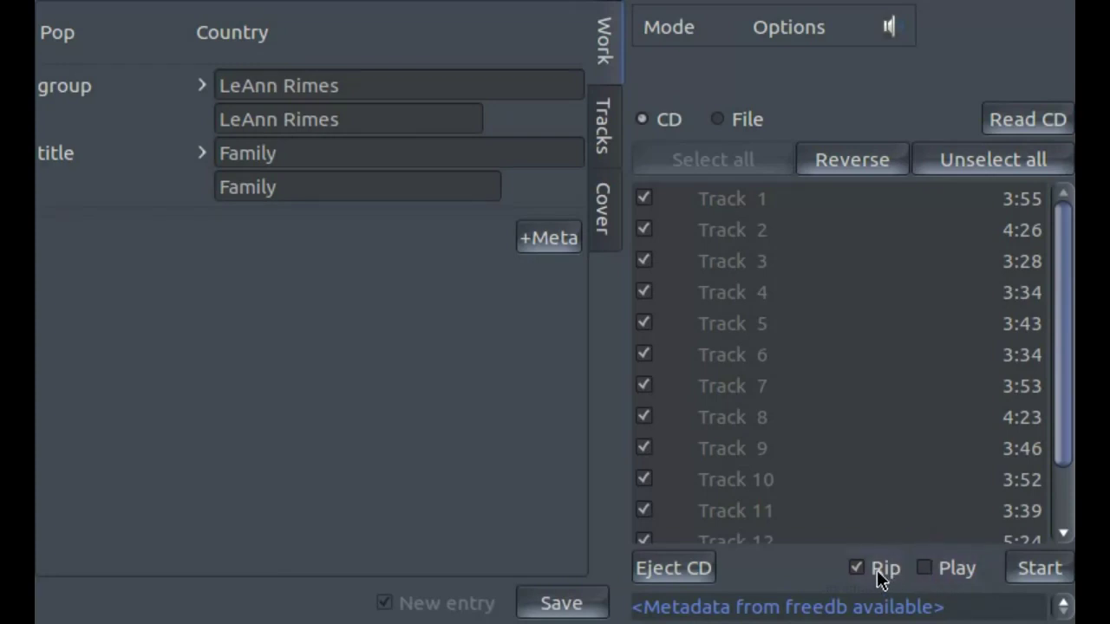
- Toggle the Play and Rip options for the CD, leaving only Rip enabled
click(926, 565)
click(855, 568)
click(922, 568)
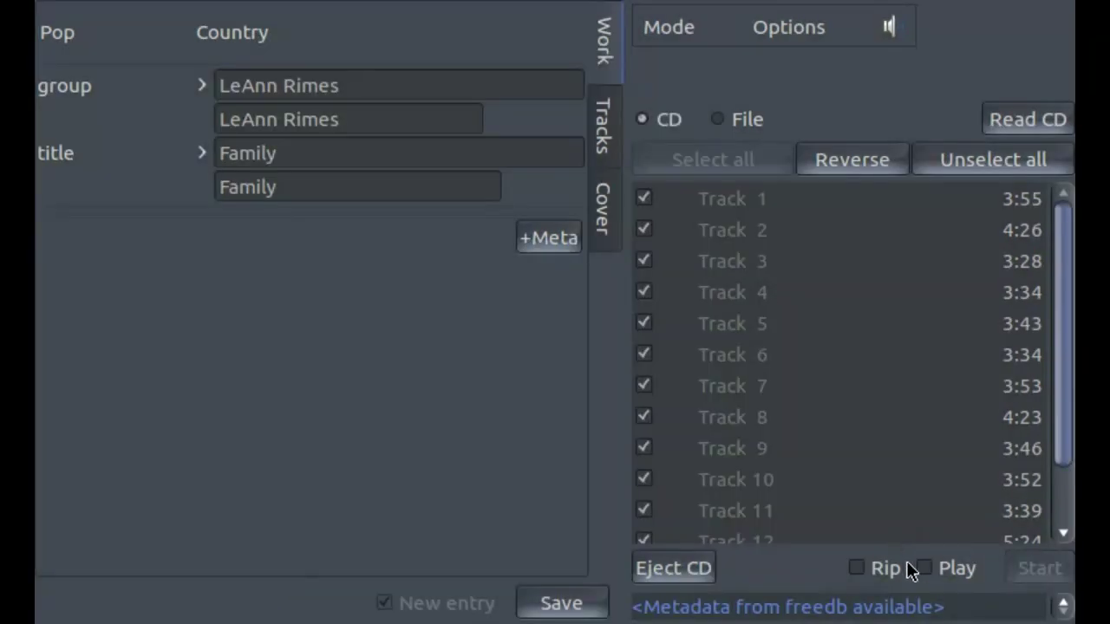
click(857, 569)
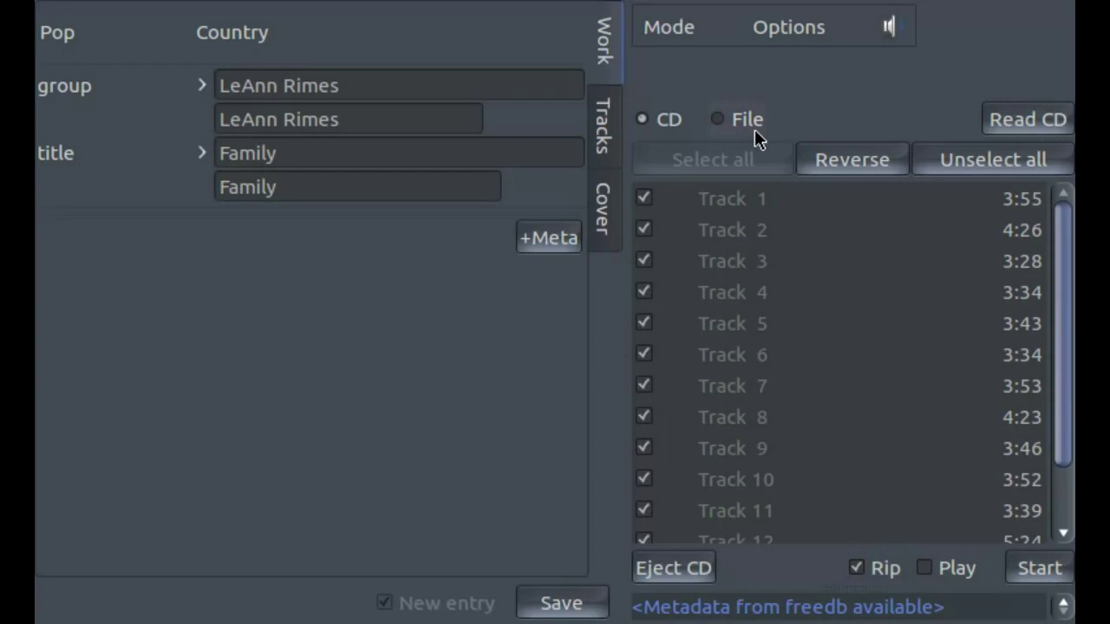
- Open the configuration and examine its general parameters, including automatic switching and ejecting after ripping
click(689, 35)
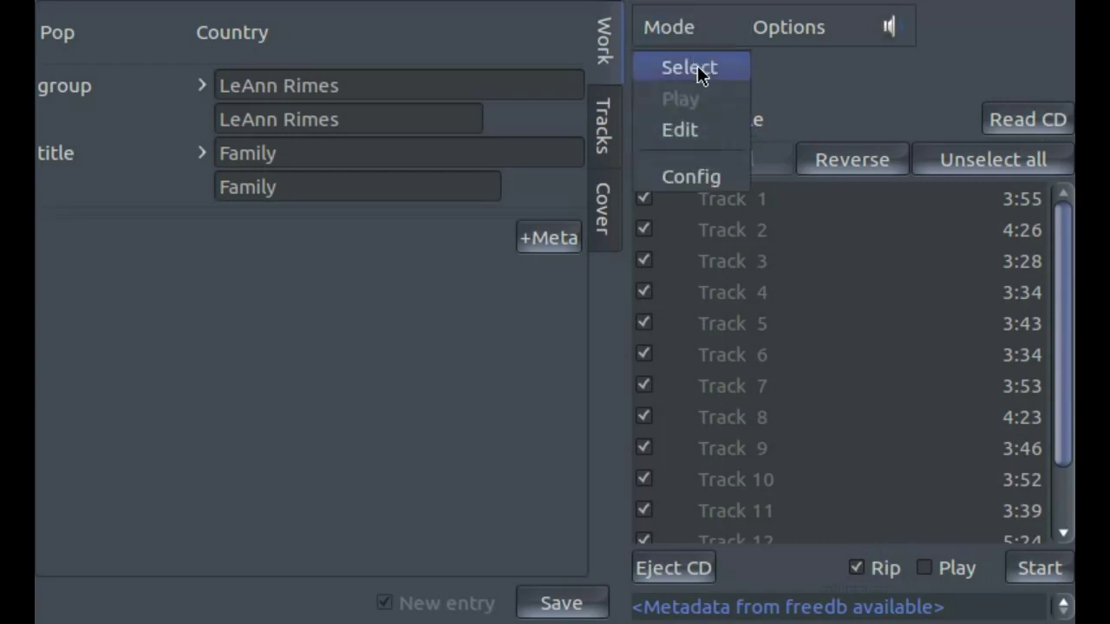
click(696, 172)
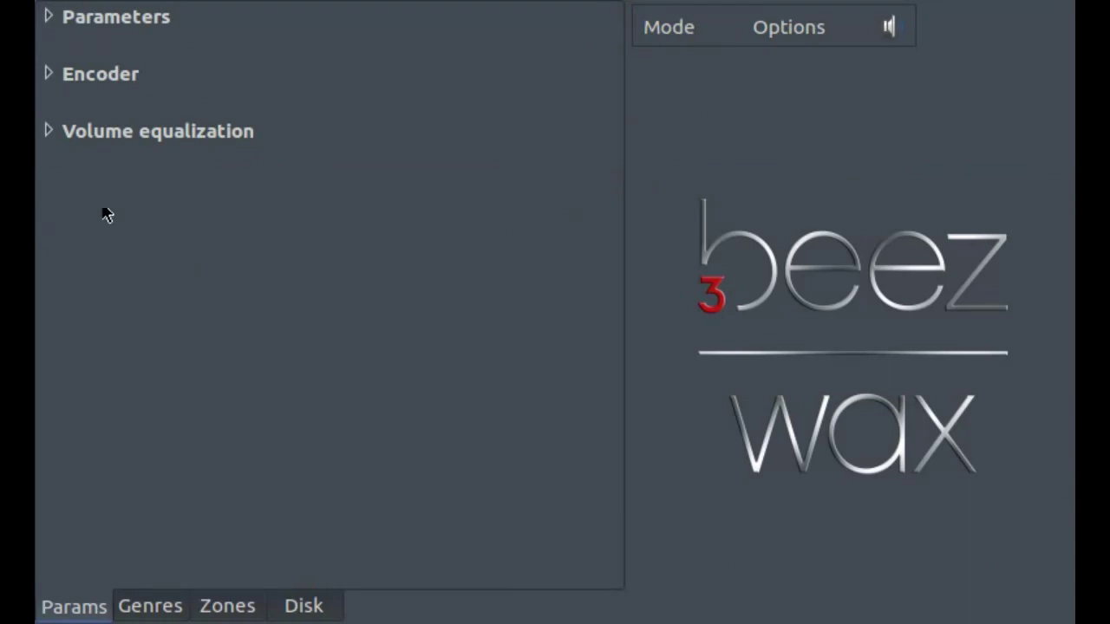
click(50, 21)
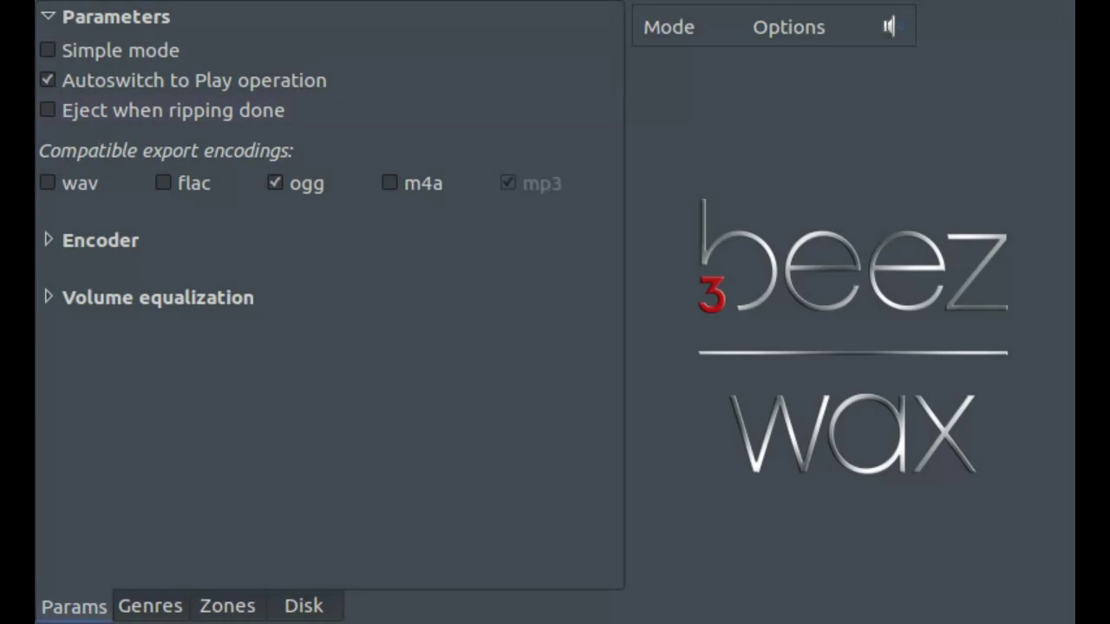
- Return to Edit mode and eject the CD
click(676, 44)
click(679, 132)
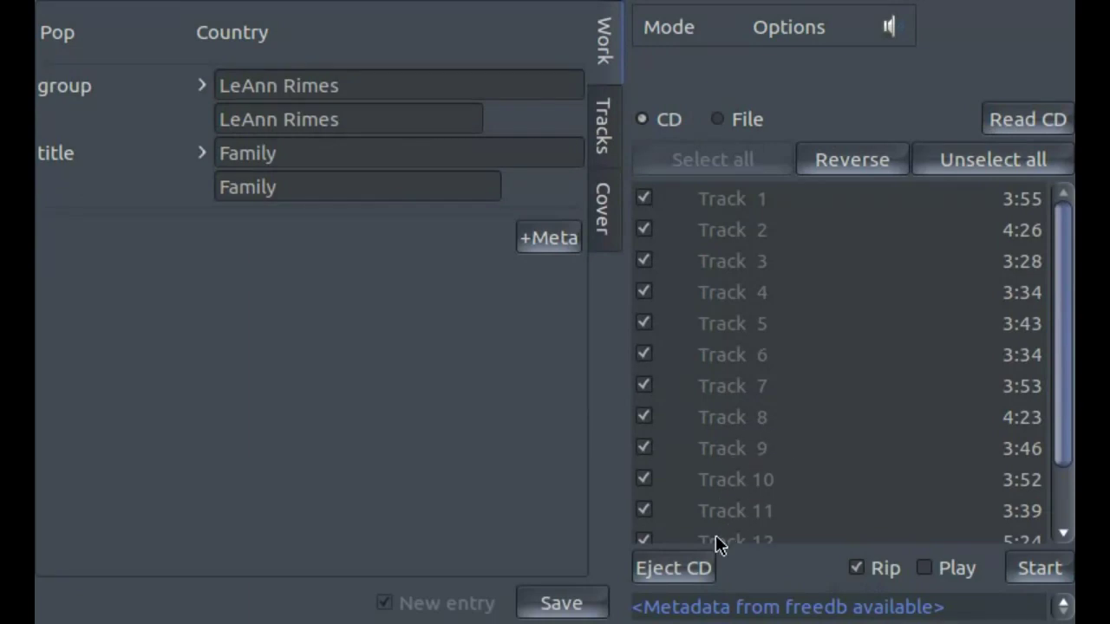
click(700, 565)
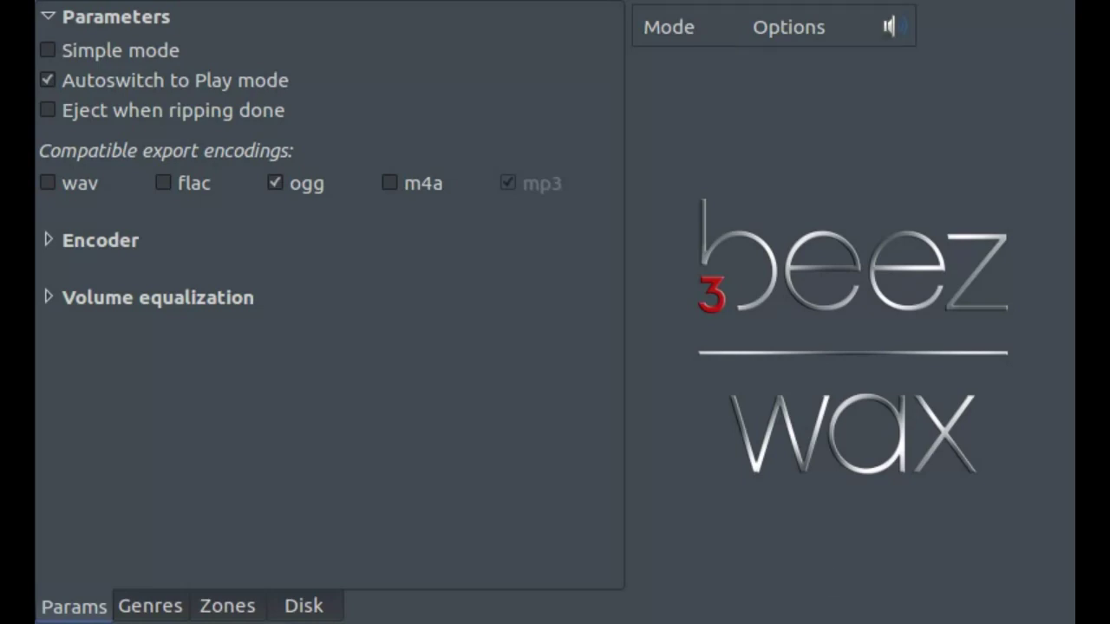
- Compare the settings of the wav, flac, ogg, m4a and mp3 encoders, and return the encoder to ogg
click(55, 235)
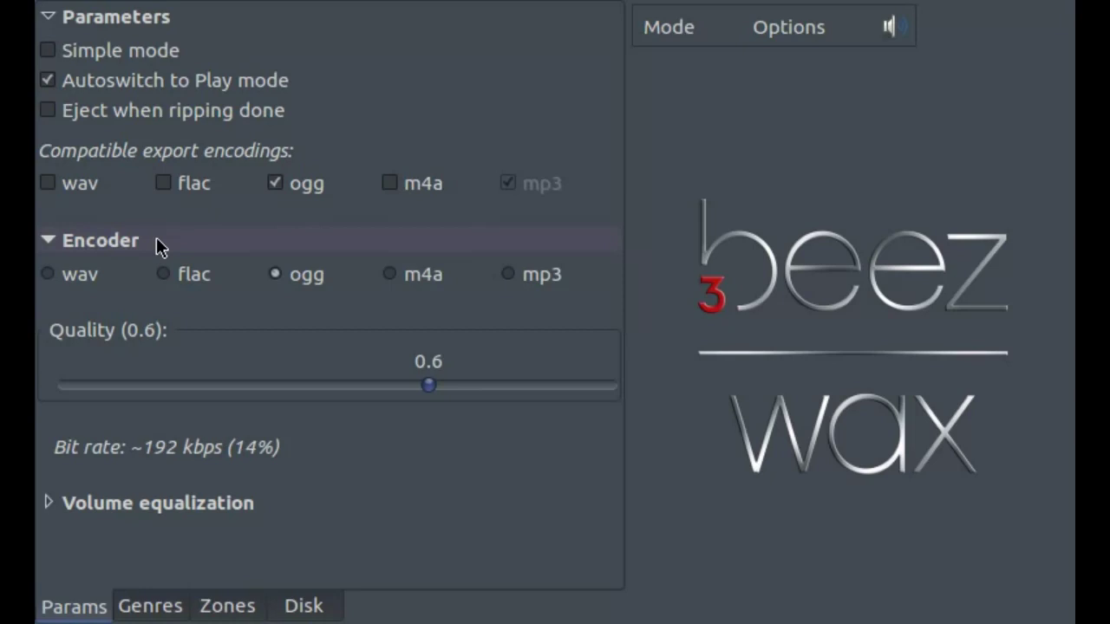
click(55, 272)
click(166, 279)
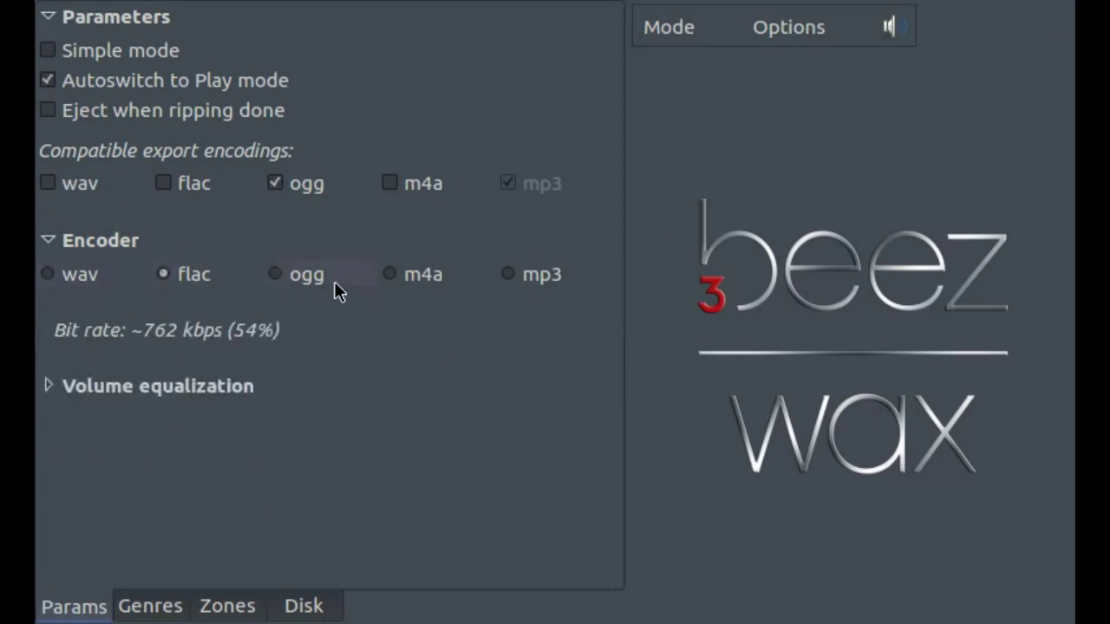
click(280, 274)
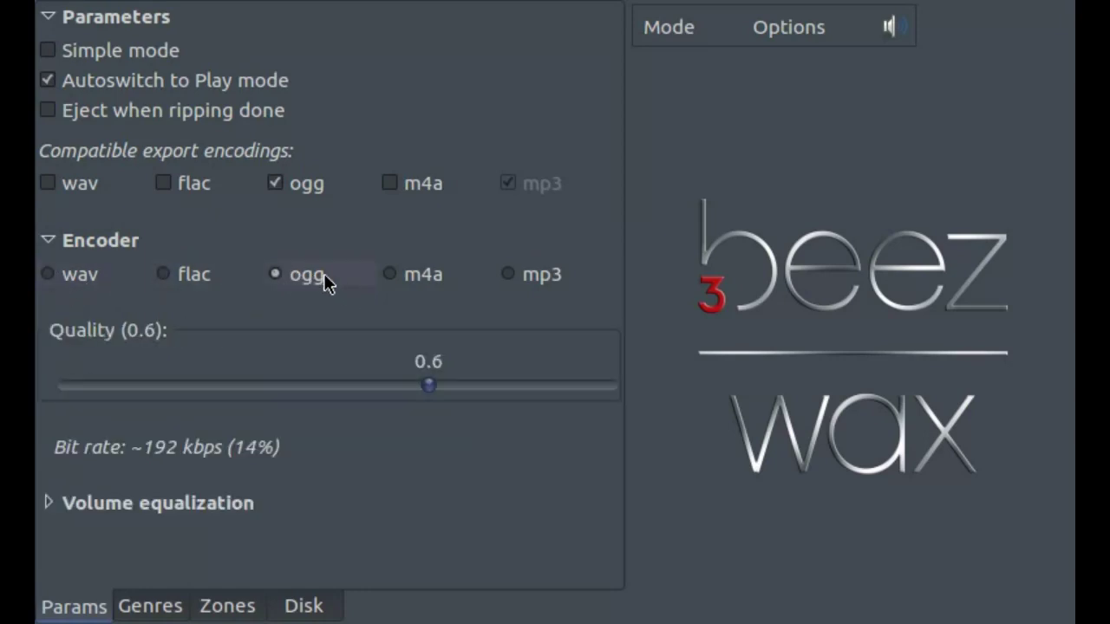
click(387, 276)
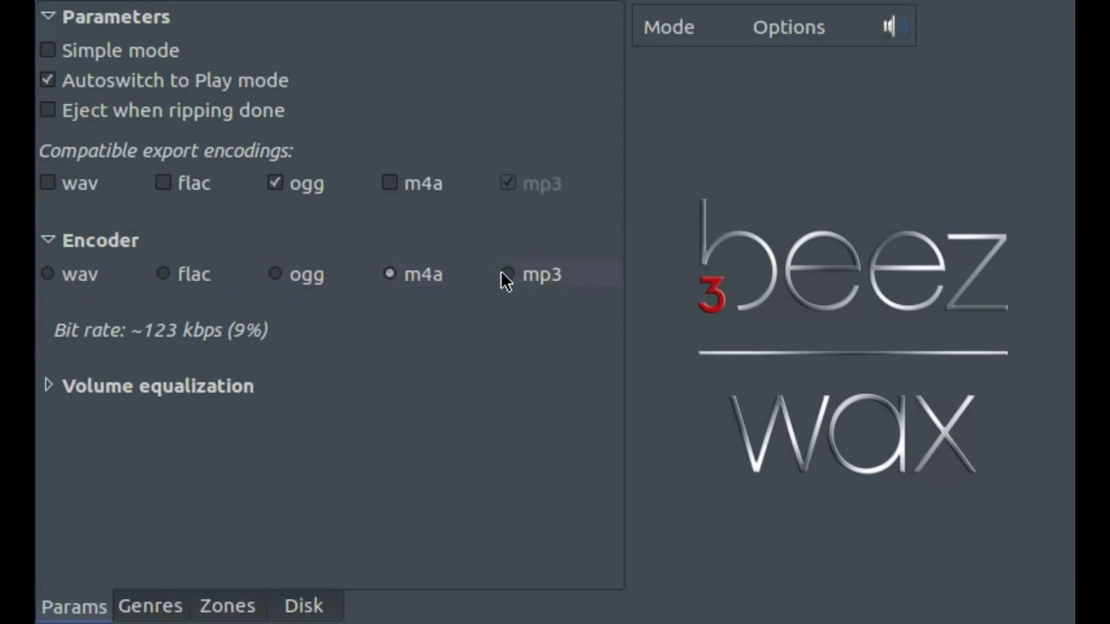
click(507, 275)
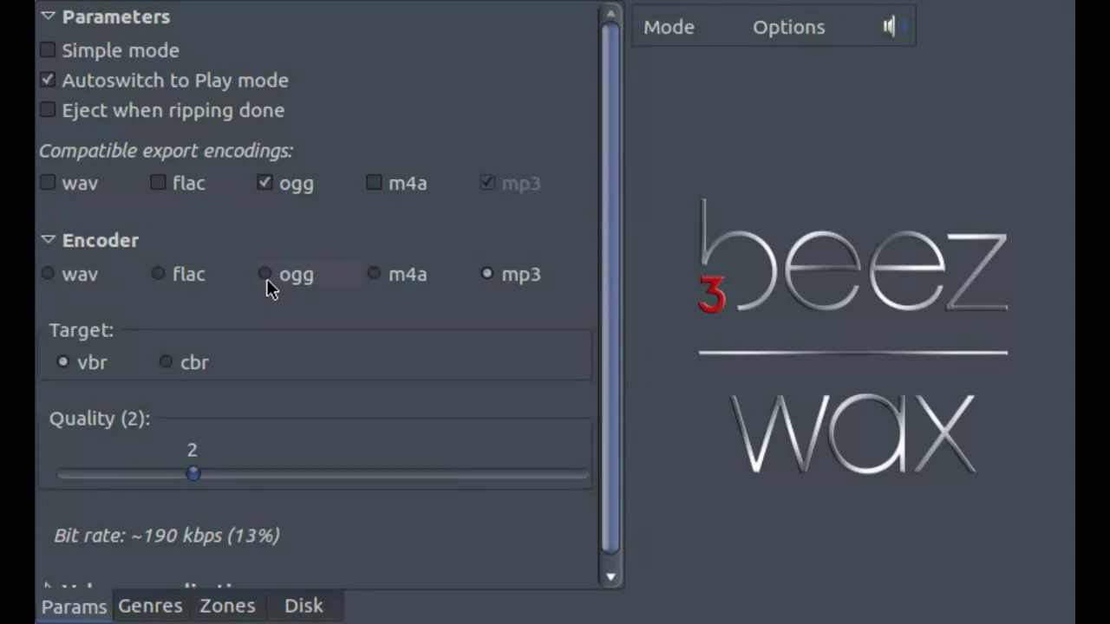
click(267, 280)
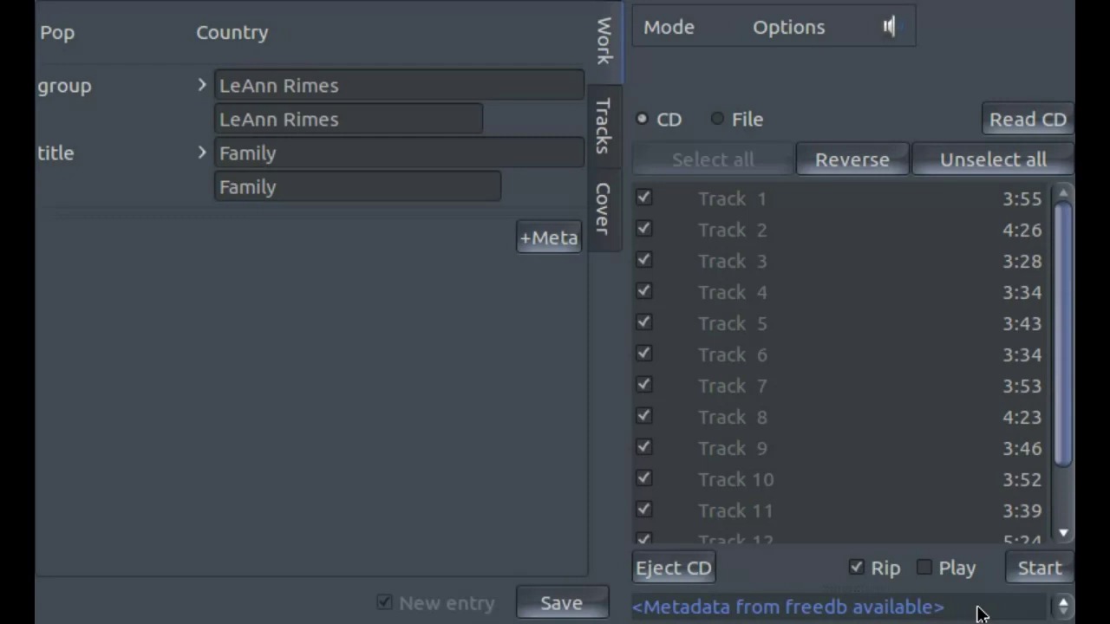
- Clear the group and title fields of the album's work metadata
double_click(405, 85)
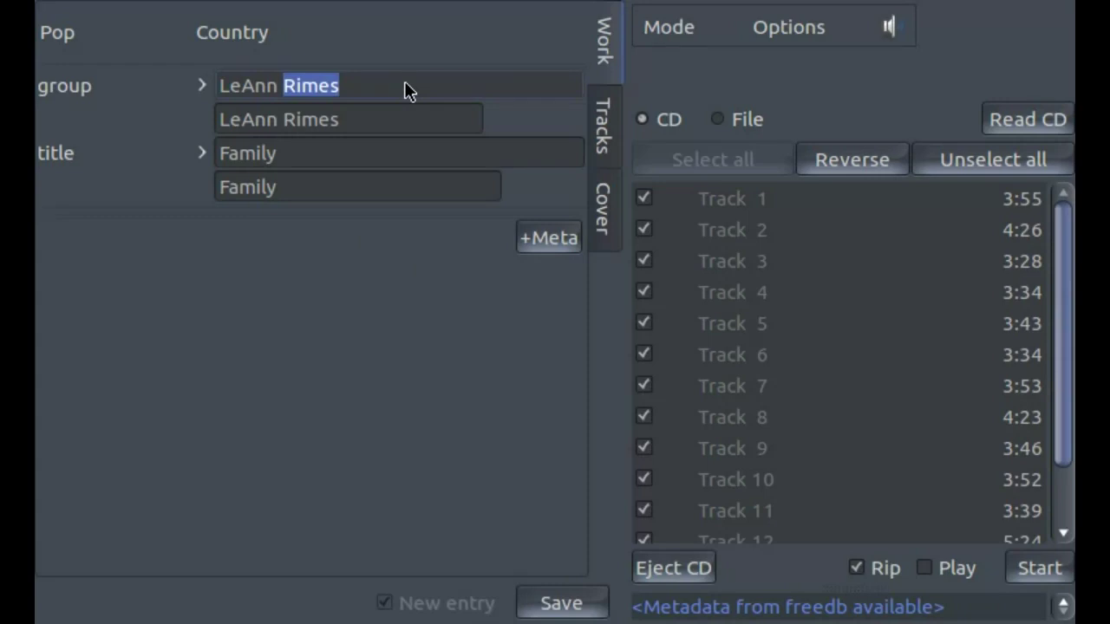
key(ctrl+a)
key(BackSpace)
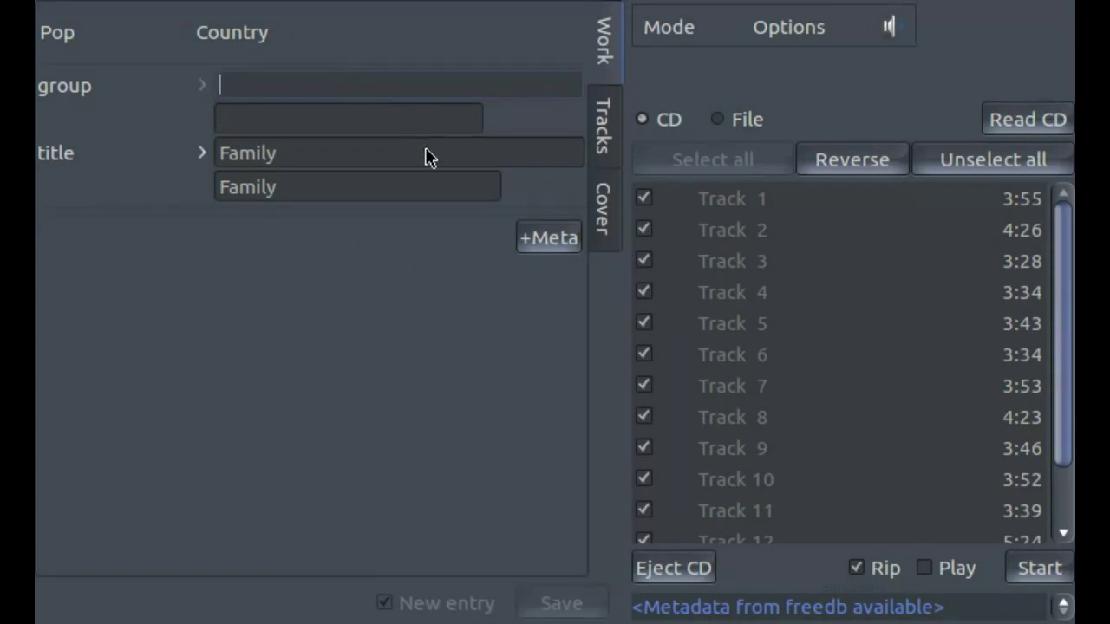
double_click(426, 158)
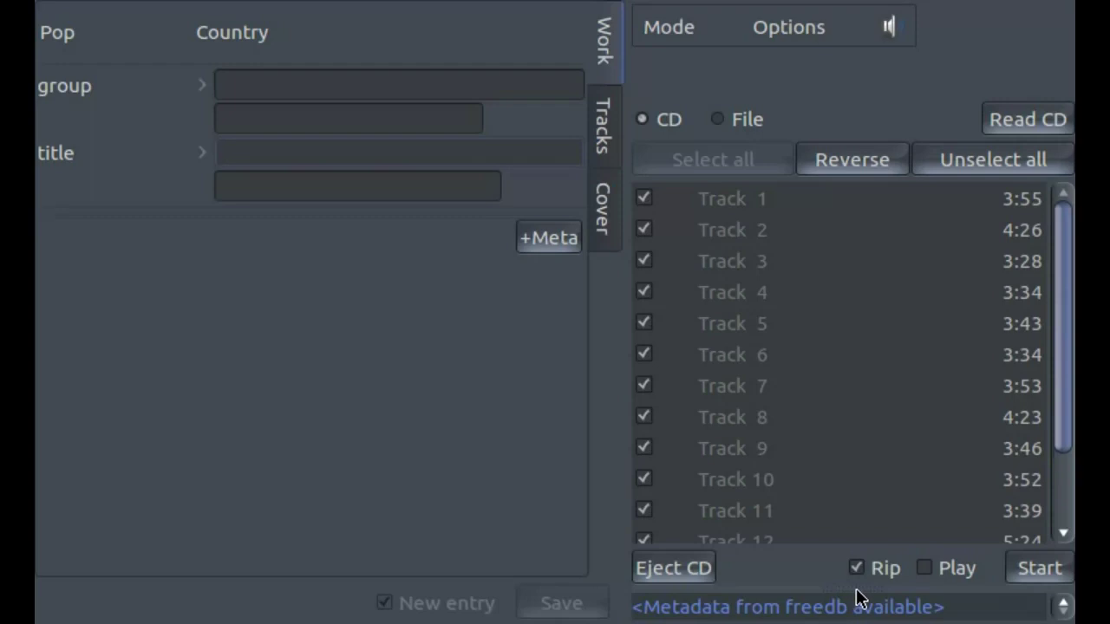
- Enlarge the message area and examine the album metadata returned by the MusicBrainz and FreeDB queries
drag(858, 576, 876, 291)
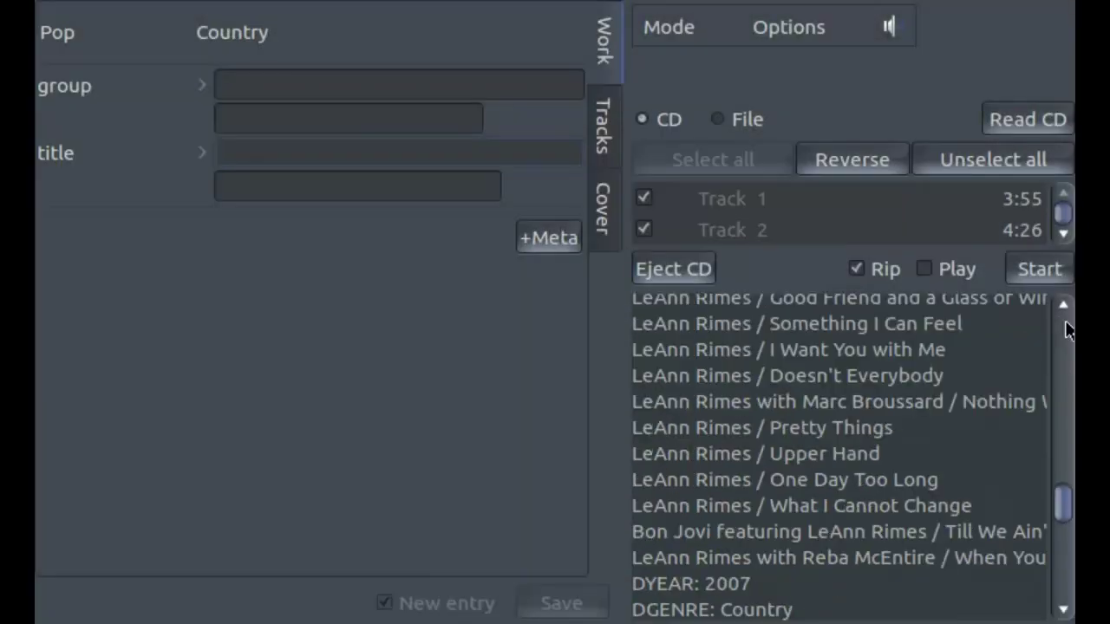
scroll(1054, 352, up, 15)
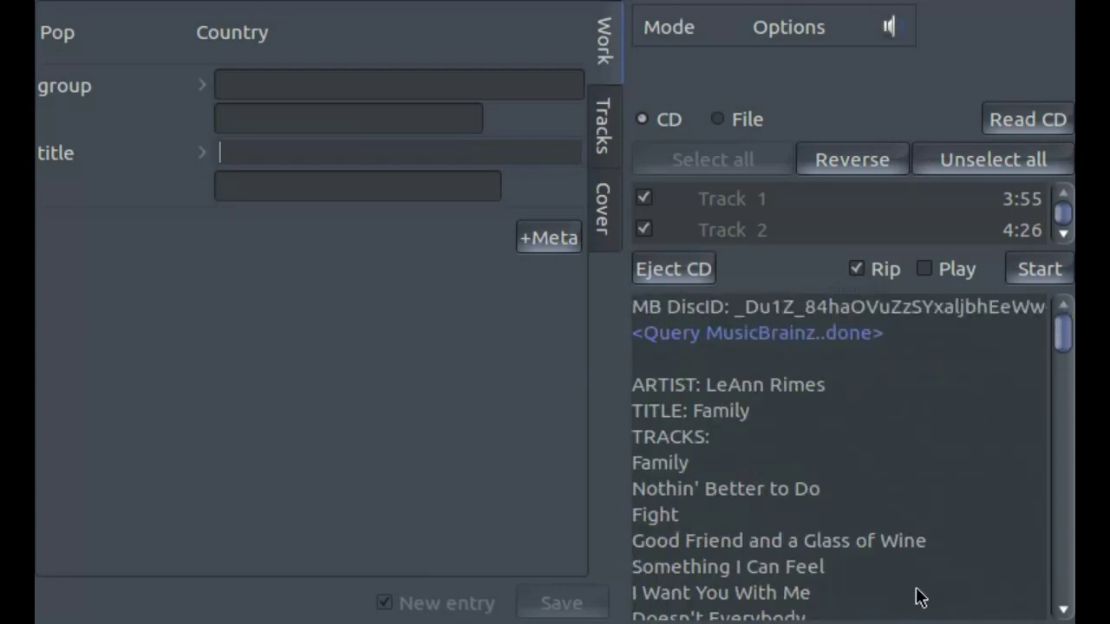
scroll(1050, 575, down, 5)
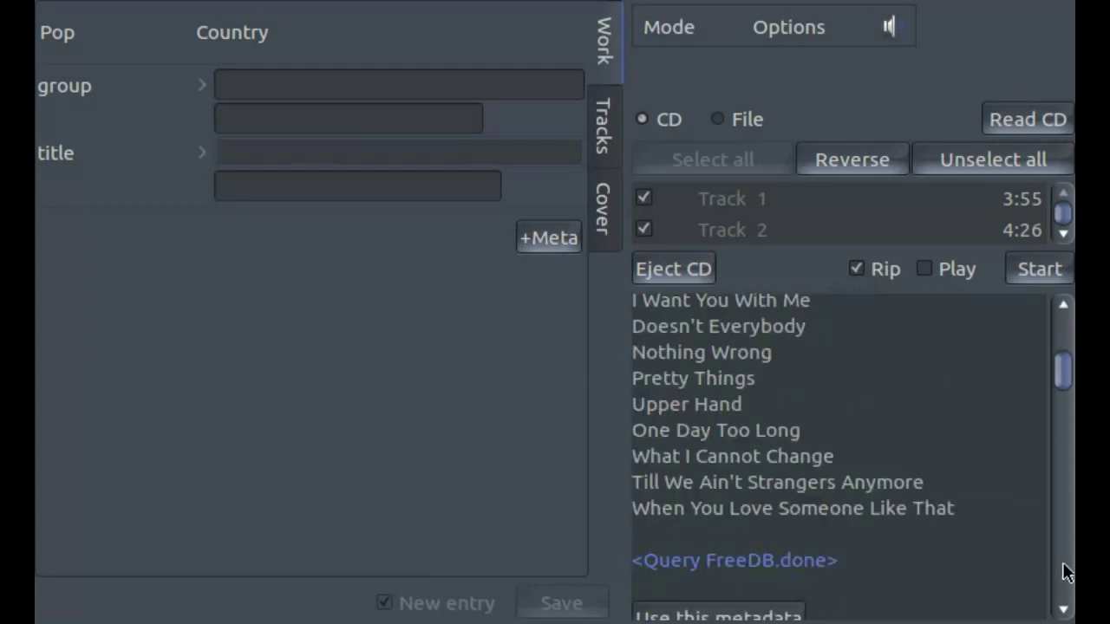
scroll(1065, 571, down, 5)
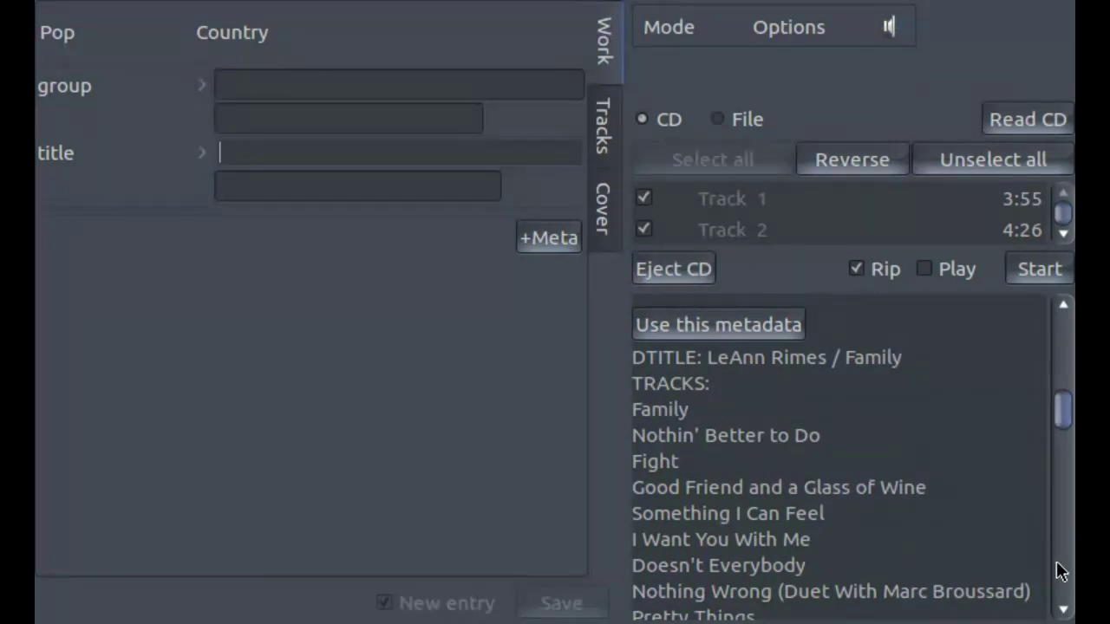
scroll(1056, 561, down, 10)
scroll(1057, 561, down, 6)
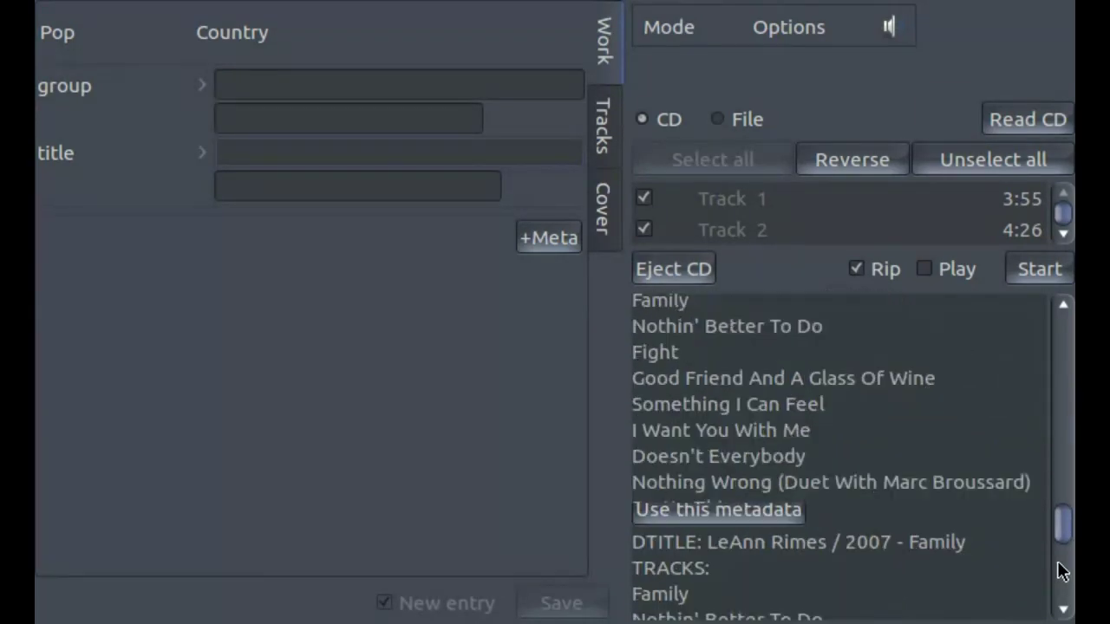
scroll(1066, 601, down, 3)
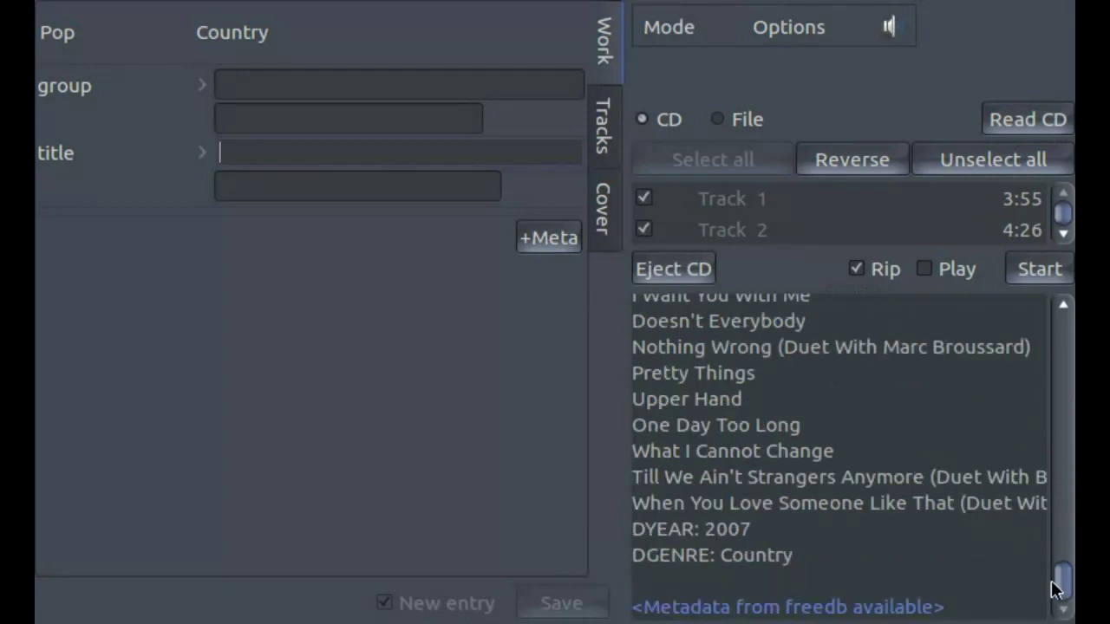
scroll(1065, 589, up, 6)
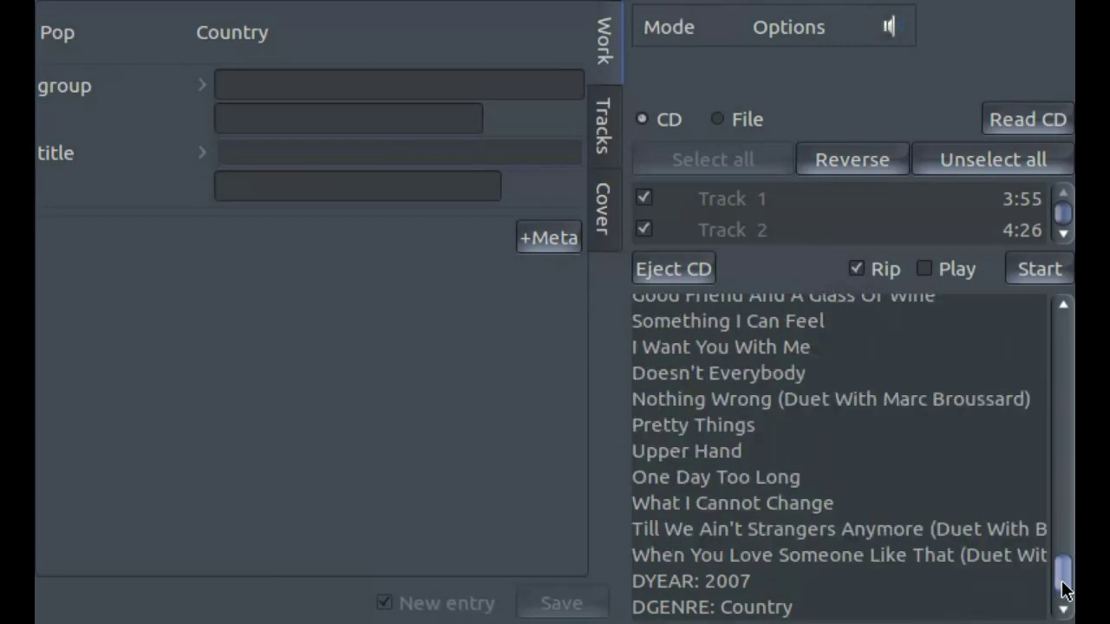
scroll(1066, 590, up, 4)
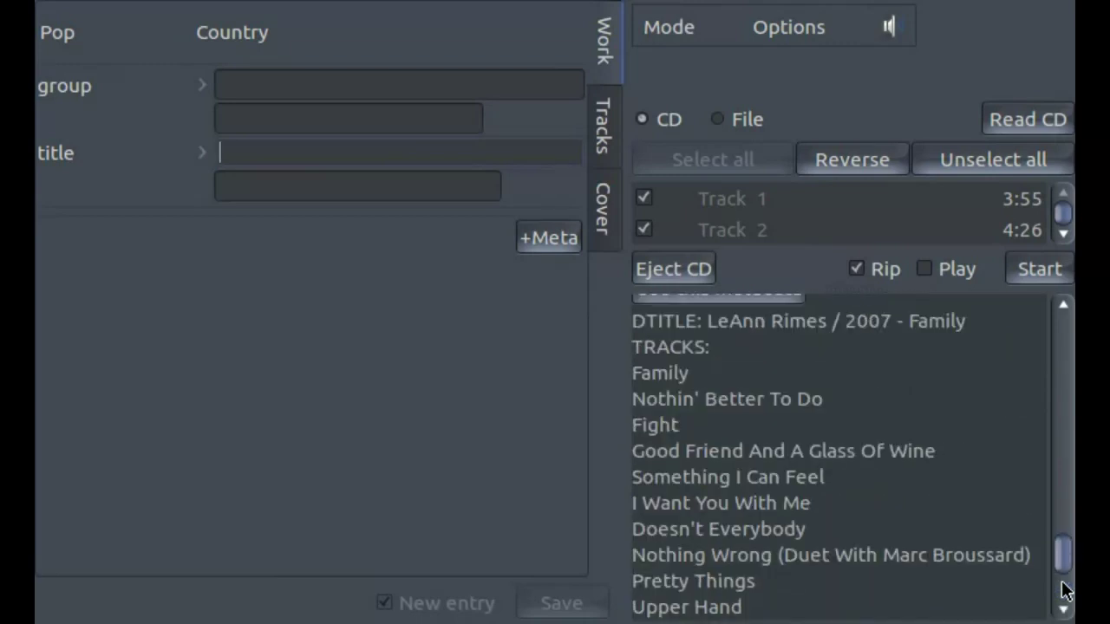
scroll(1064, 589, up, 2)
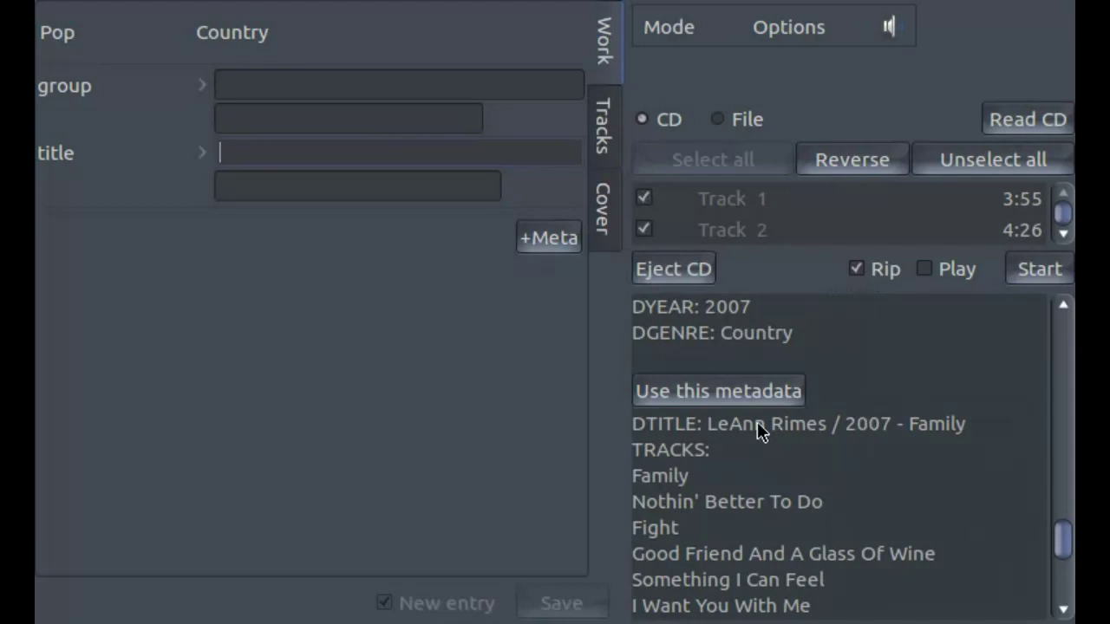
- Try the FreeDB metadata titled "2007 - Family" and the version with artist names in its track titles, checking the track list
click(707, 391)
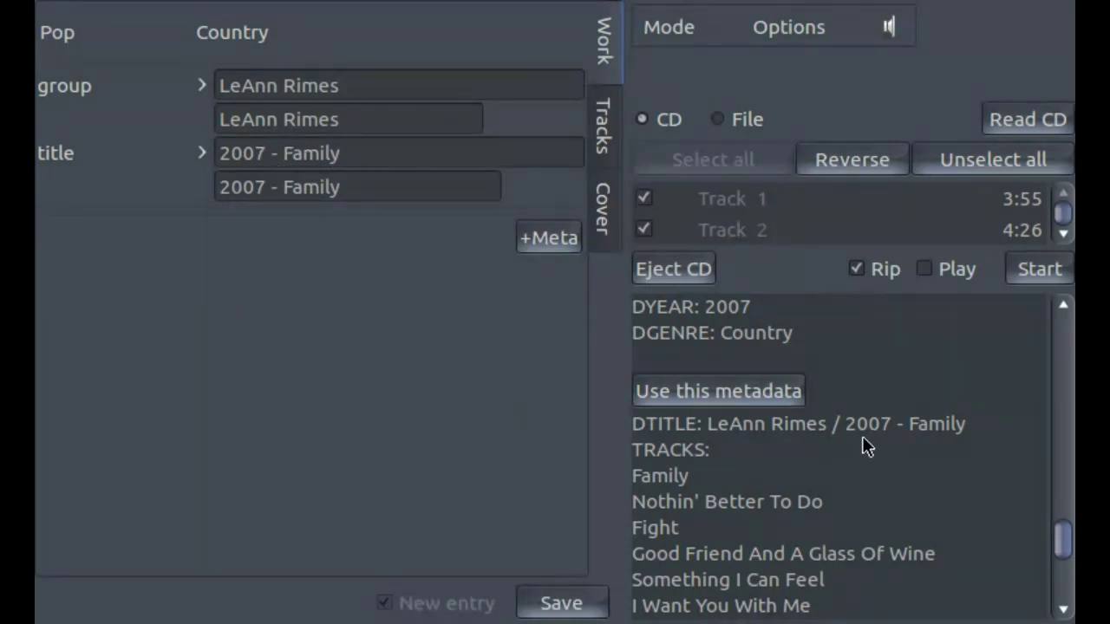
scroll(1064, 361, up, 4)
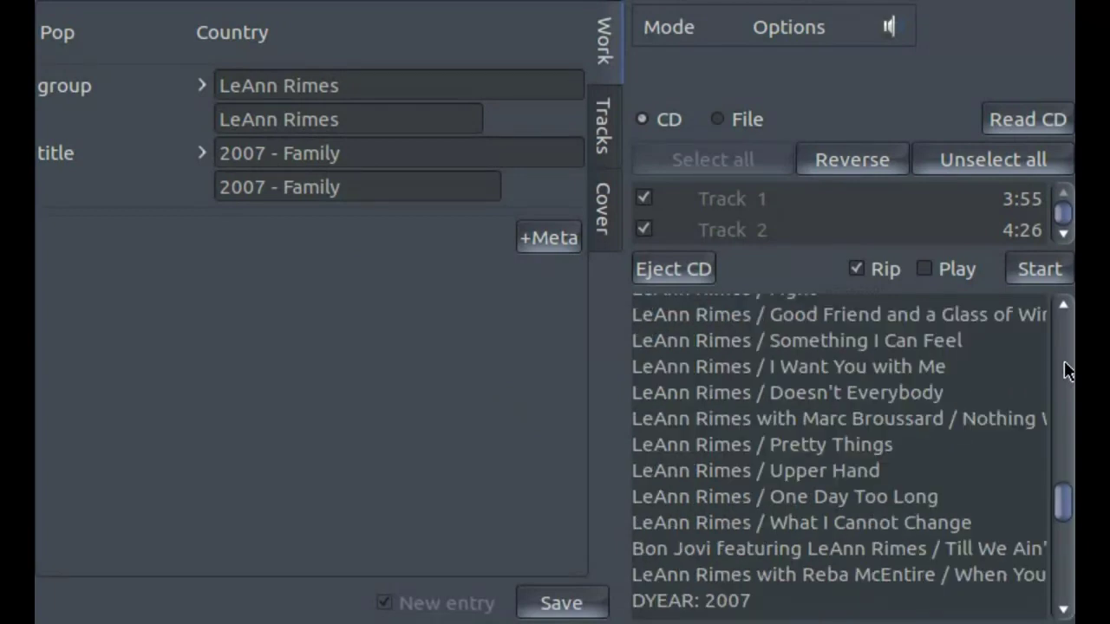
scroll(1036, 377, up, 4)
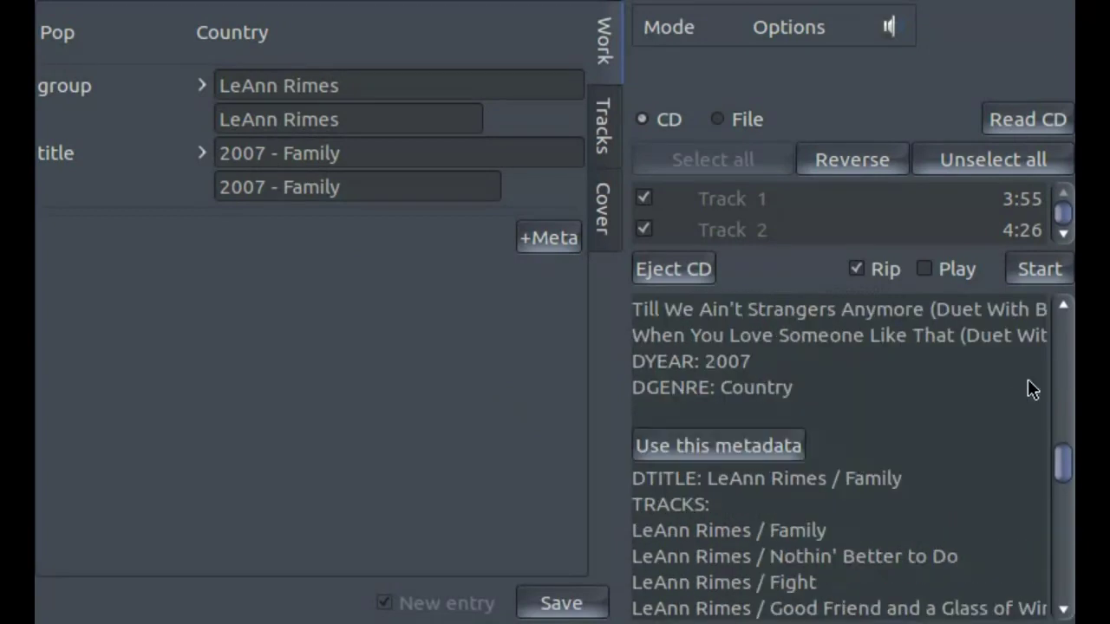
click(707, 448)
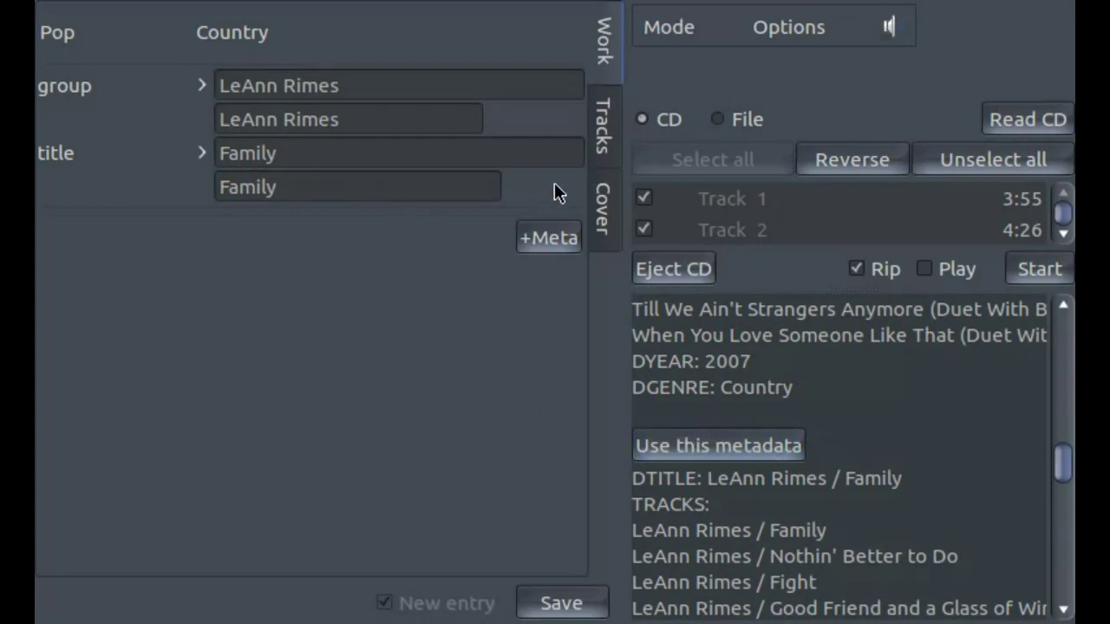
click(613, 155)
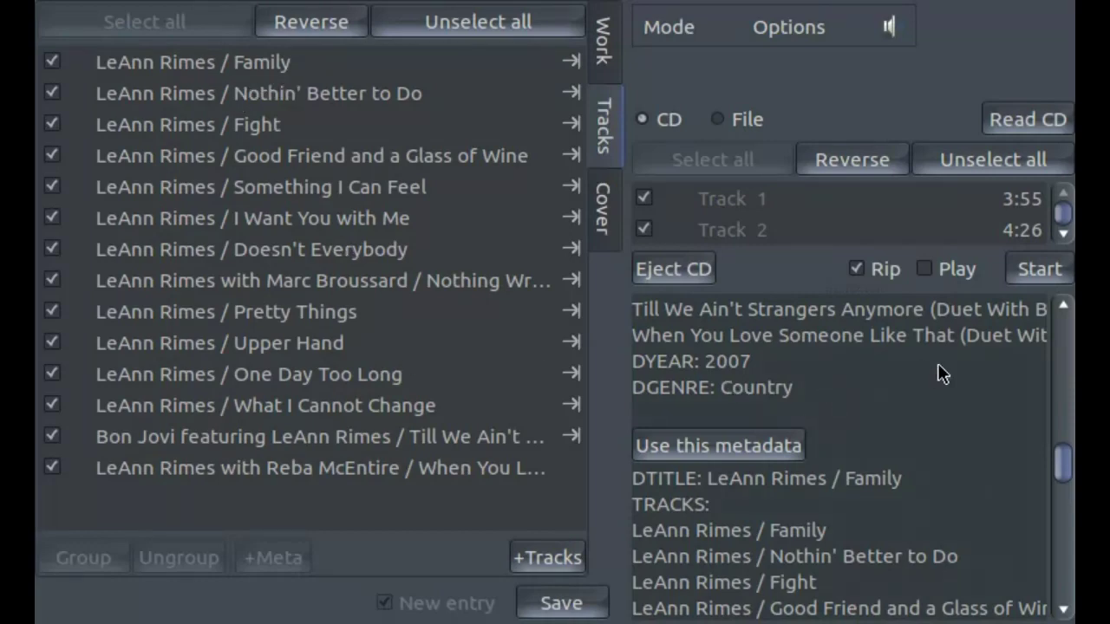
- Apply the first FreeDB result, "LeAnn Rimes / Family", whose track titles carry no artist prefix
click(1069, 356)
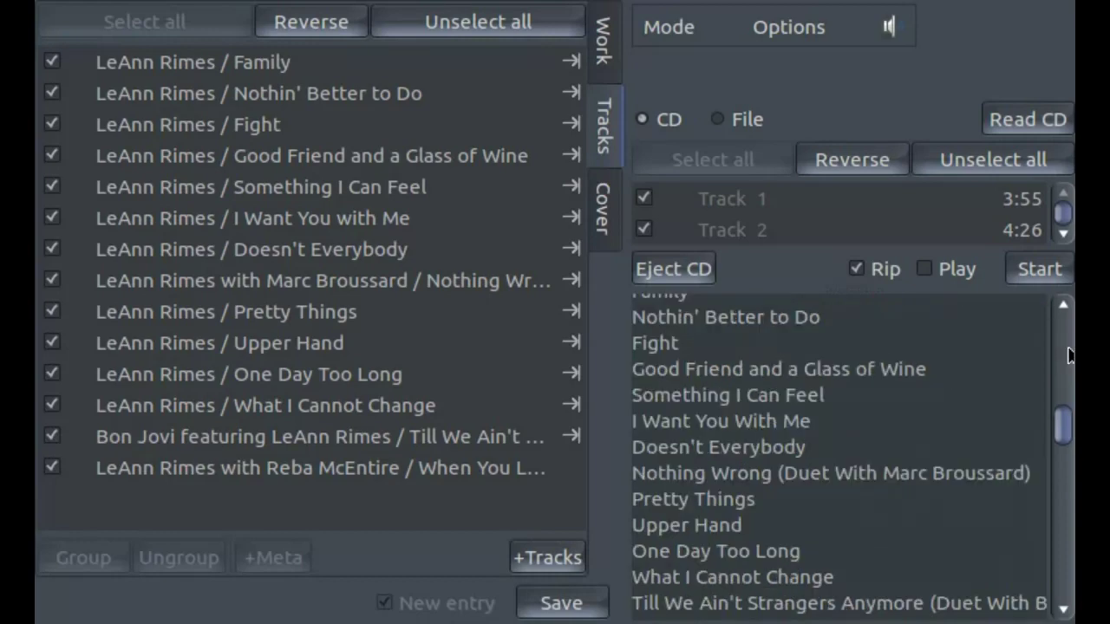
click(1069, 356)
click(736, 501)
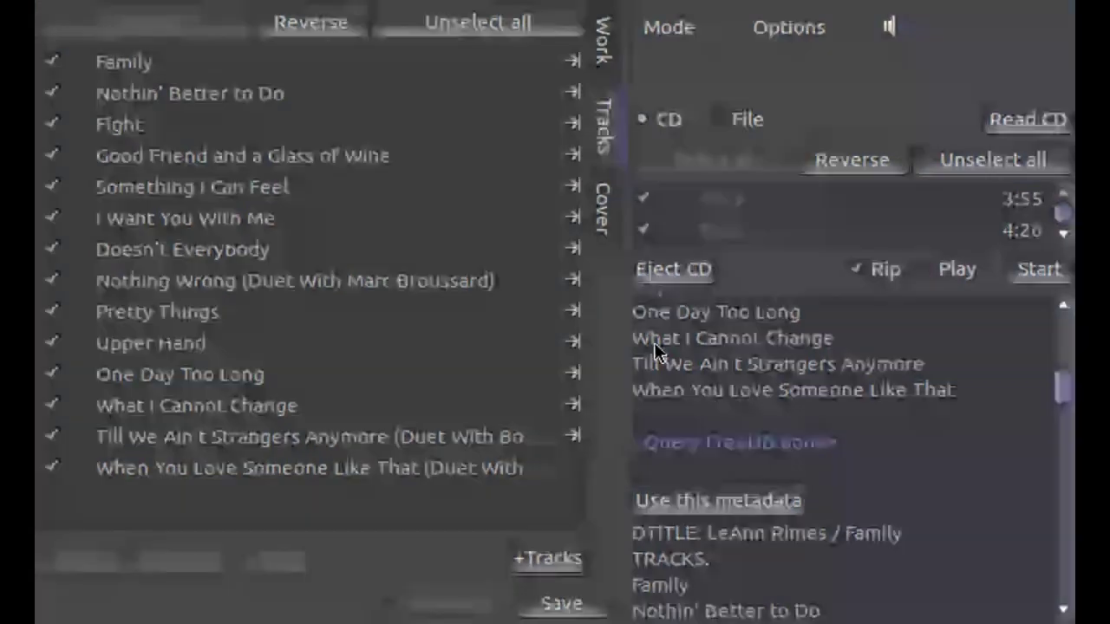
- Clear the work's group field and refill it with "LeAnn Rimes" taken from the FreeDB title line
click(599, 62)
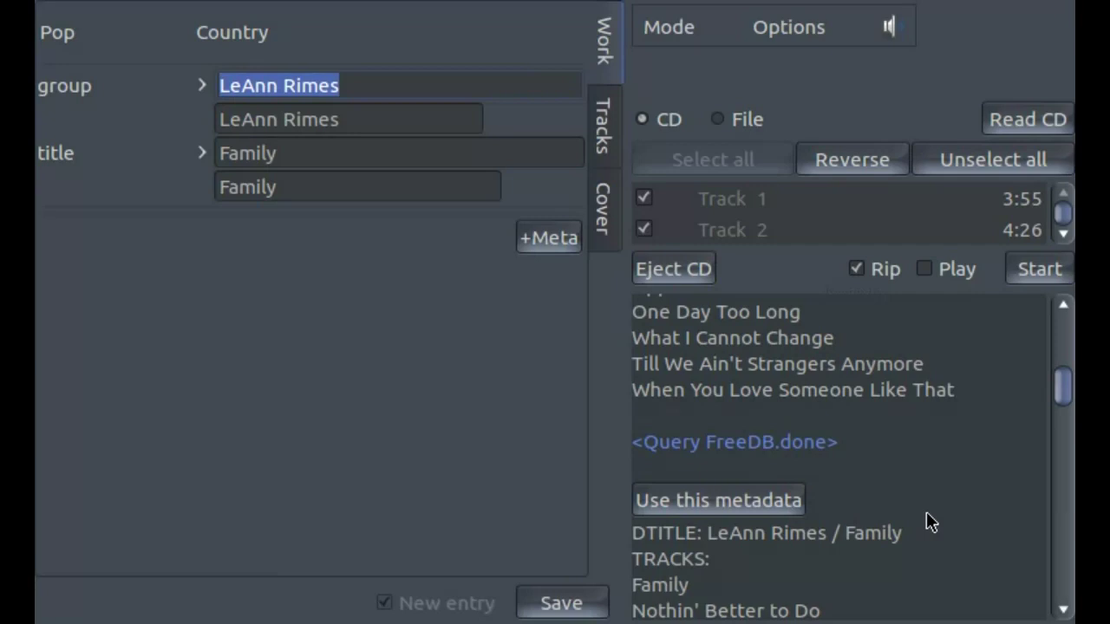
double_click(378, 83)
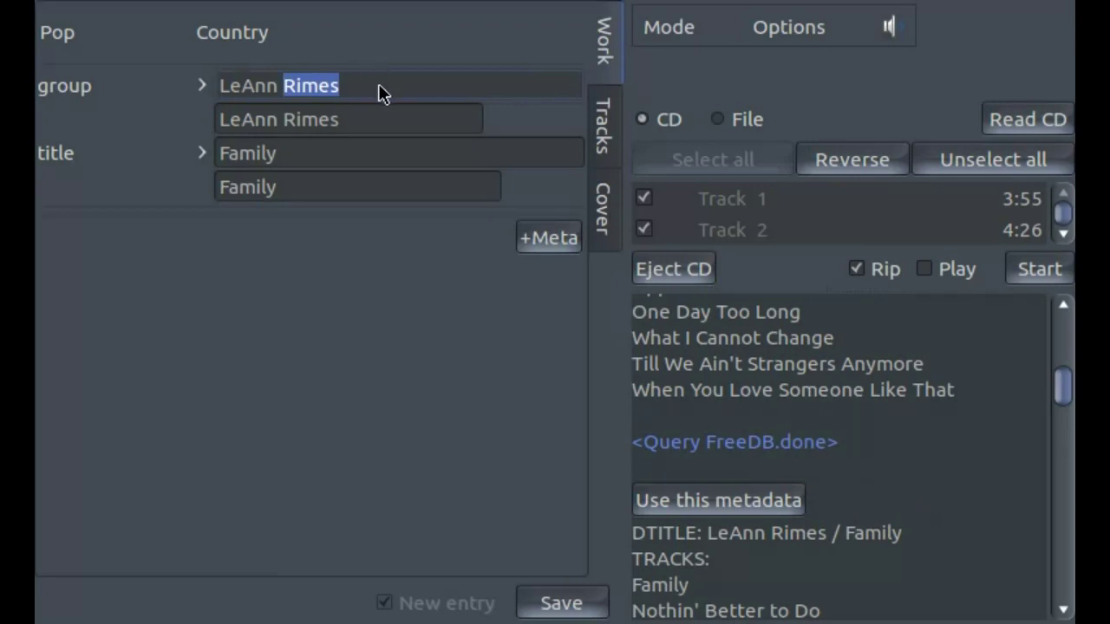
triple_click(378, 83)
key(BackSpace)
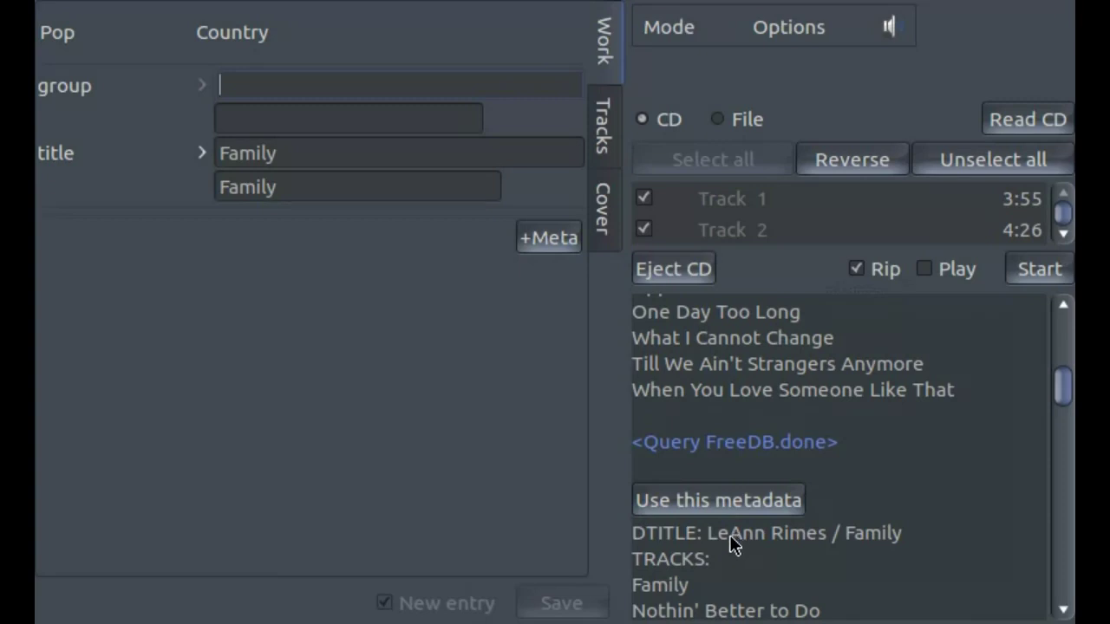
drag(730, 533, 799, 549)
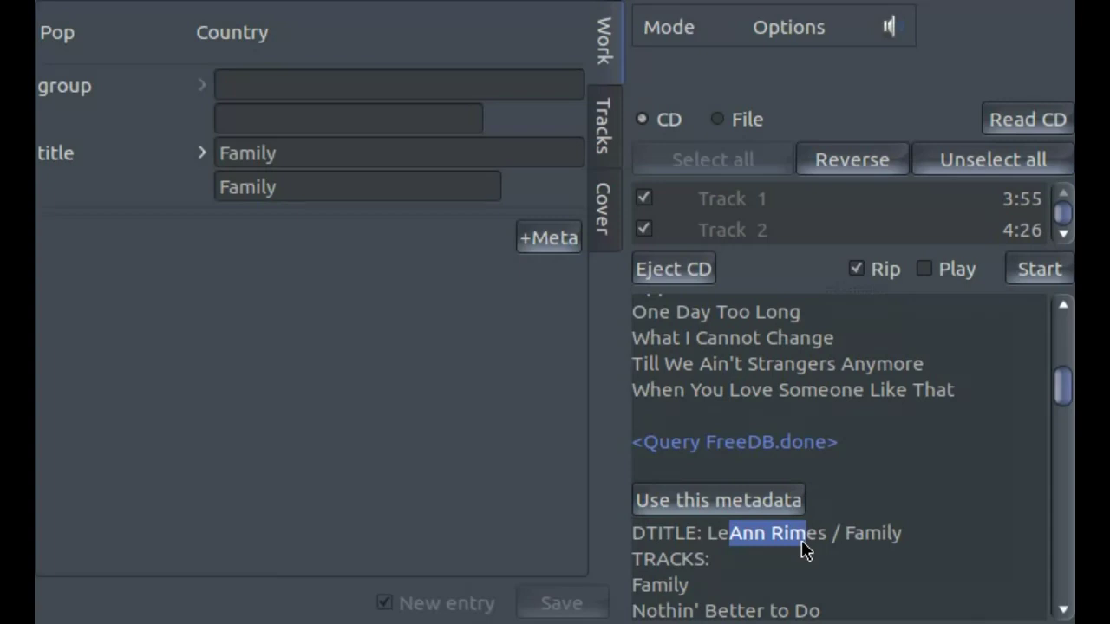
drag(801, 540, 801, 540)
drag(770, 532, 371, 79)
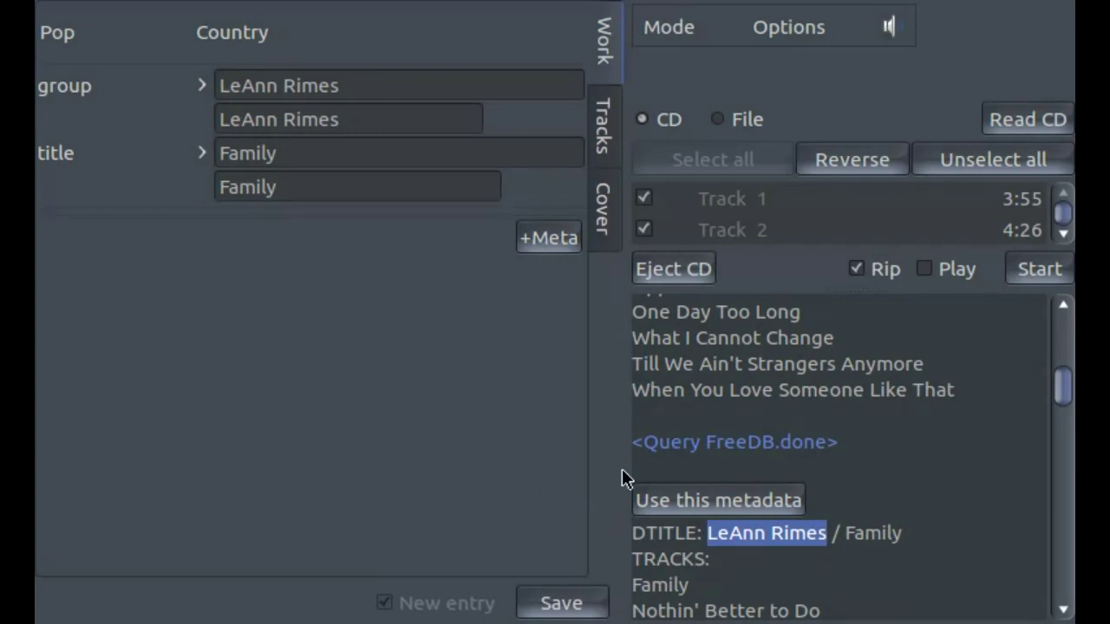
- Replace the work's group value with a pasted copy of "LeAnn Rimes"
click(871, 535)
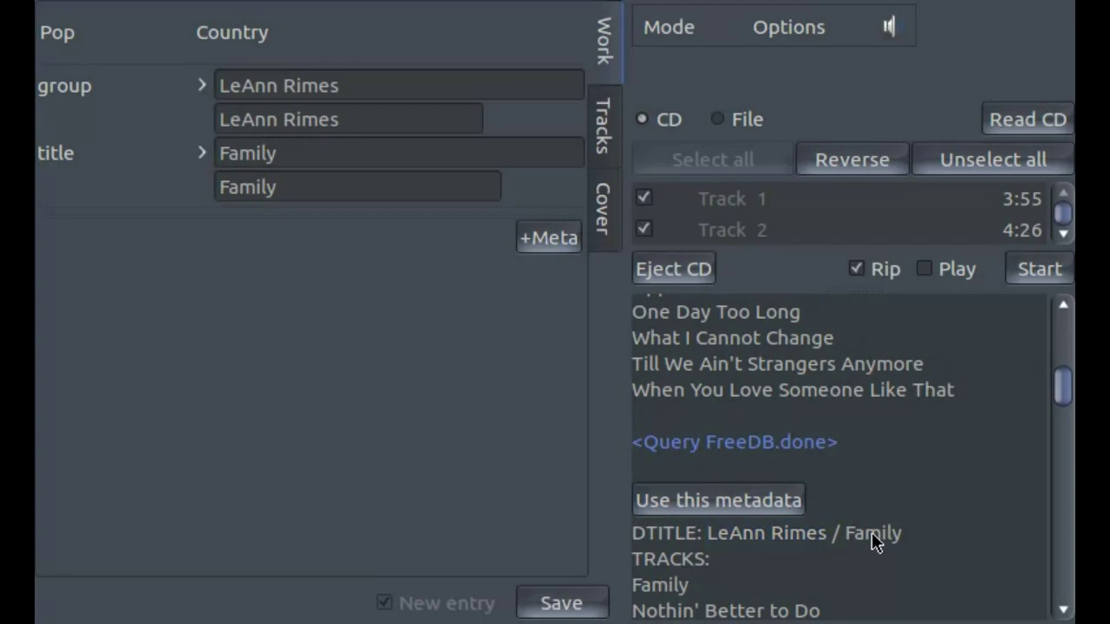
double_click(871, 534)
click(731, 534)
double_click(804, 533)
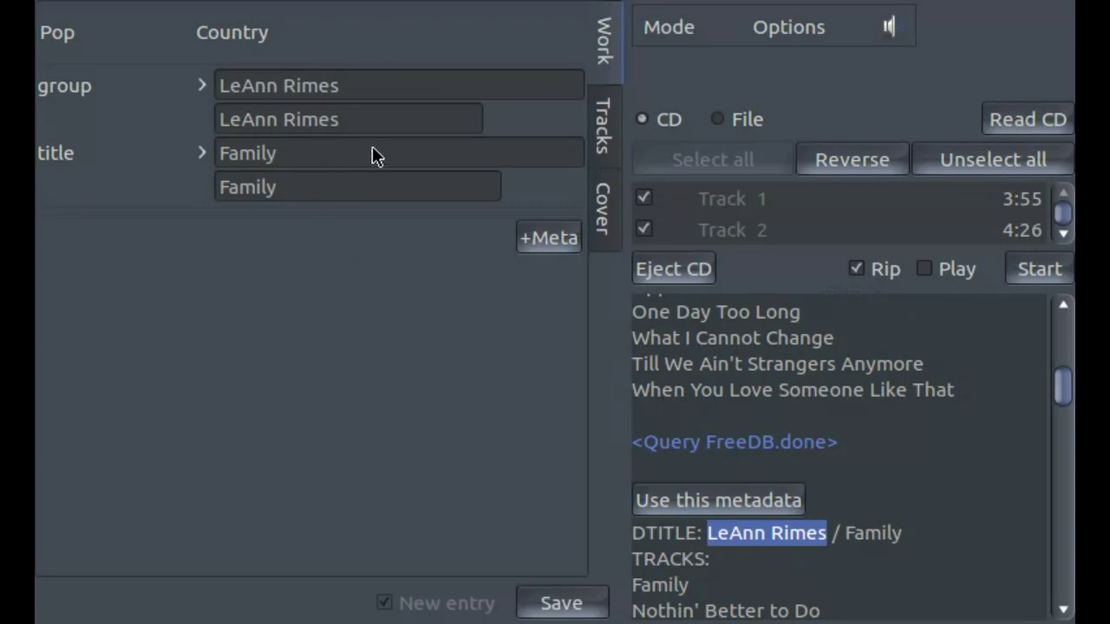
click(407, 84)
key(ctrl+c)
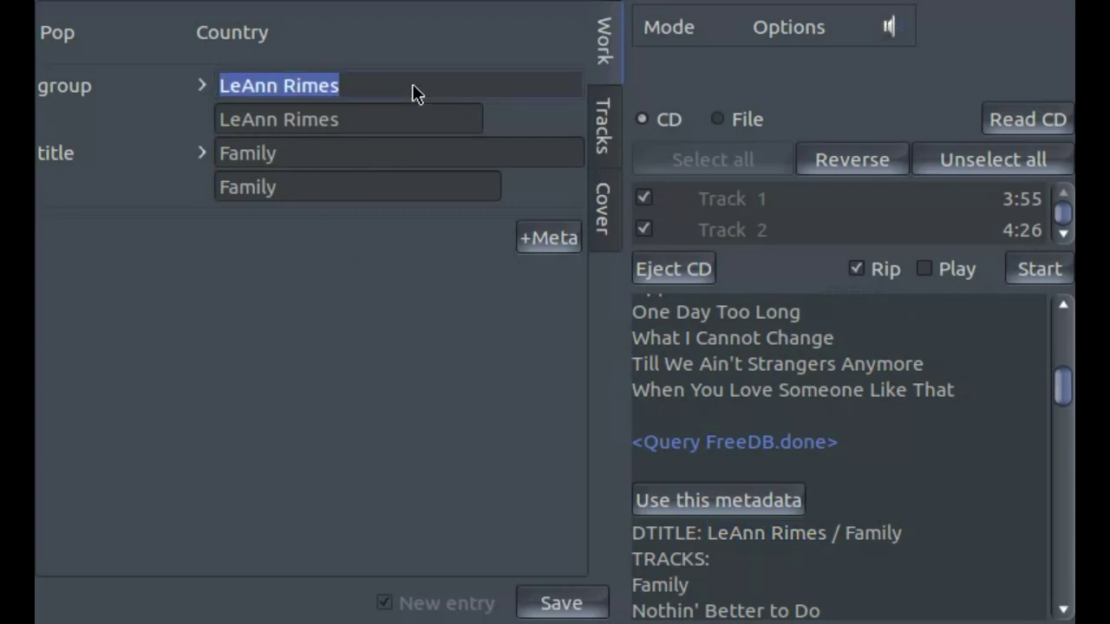
key(BackSpace)
key(ctrl+v)
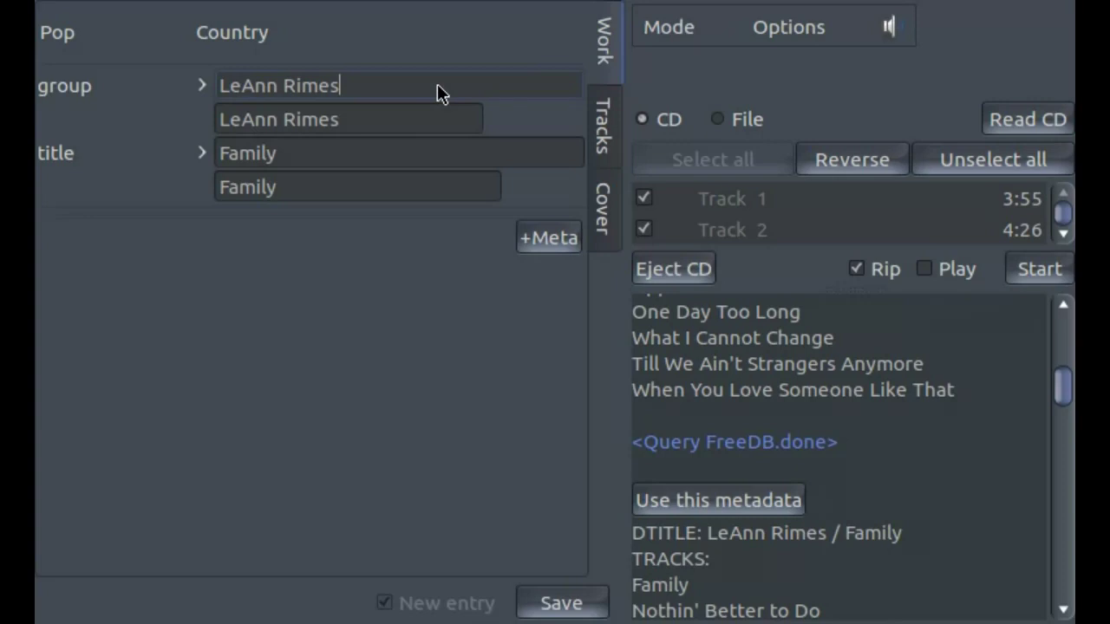
text(whatever)
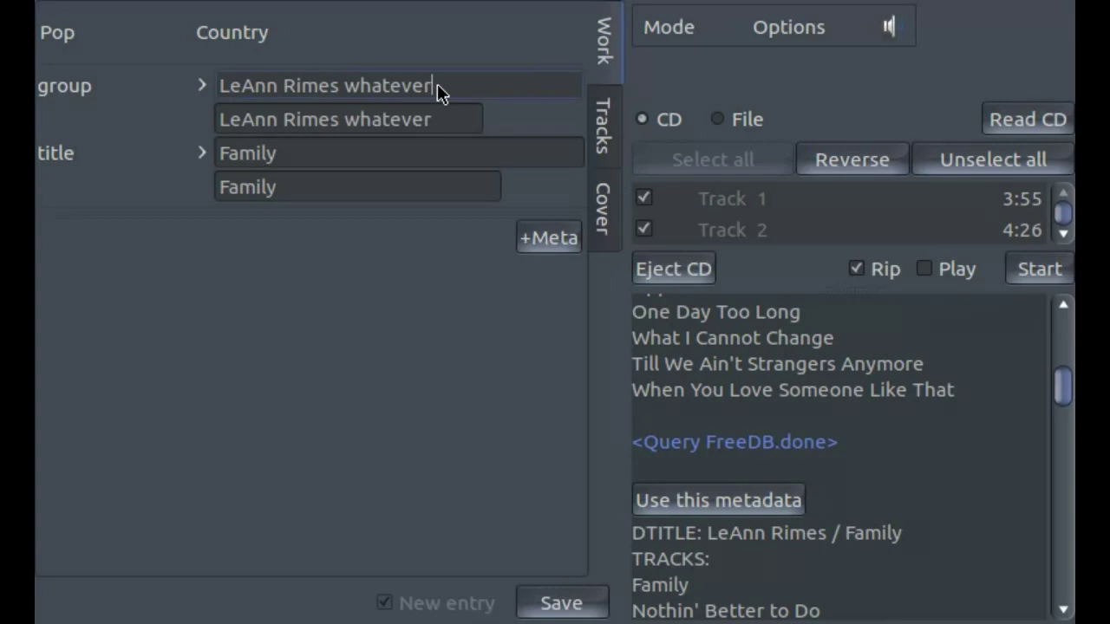
text( type)
key(BackSpace)
key(BackSpace)
key(BackSpace)
key(BackSpace)
key(BackSpace)
key(BackSpace)
key(BackSpace)
key(BackSpace)
key(BackSpace)
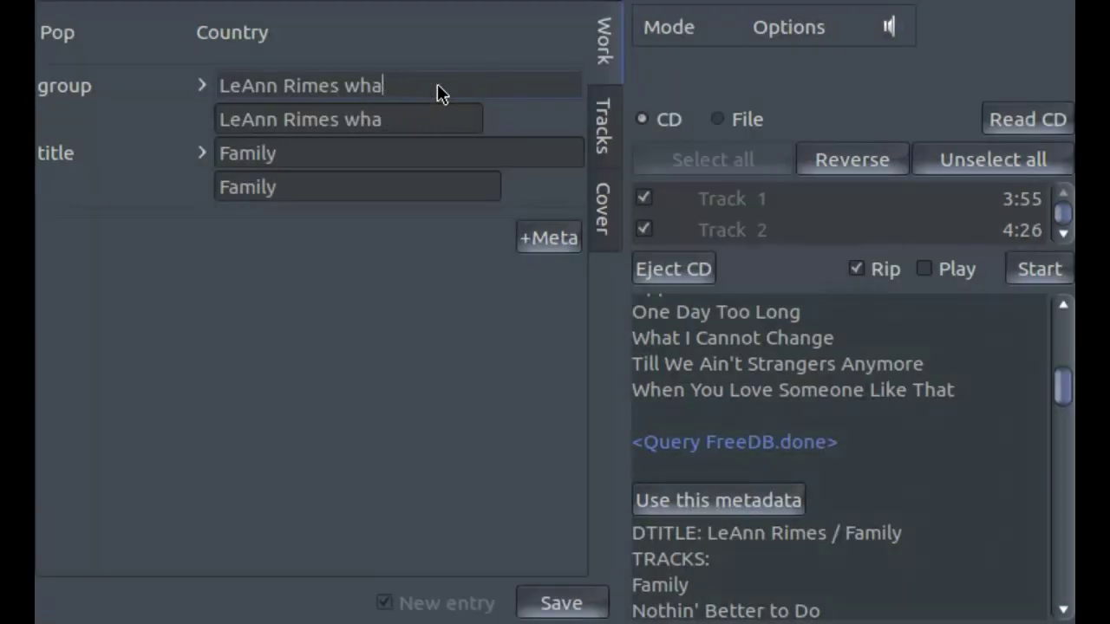
key(BackSpace)
key(BackSpace)
key(BackSpace)
key(BackSpace)
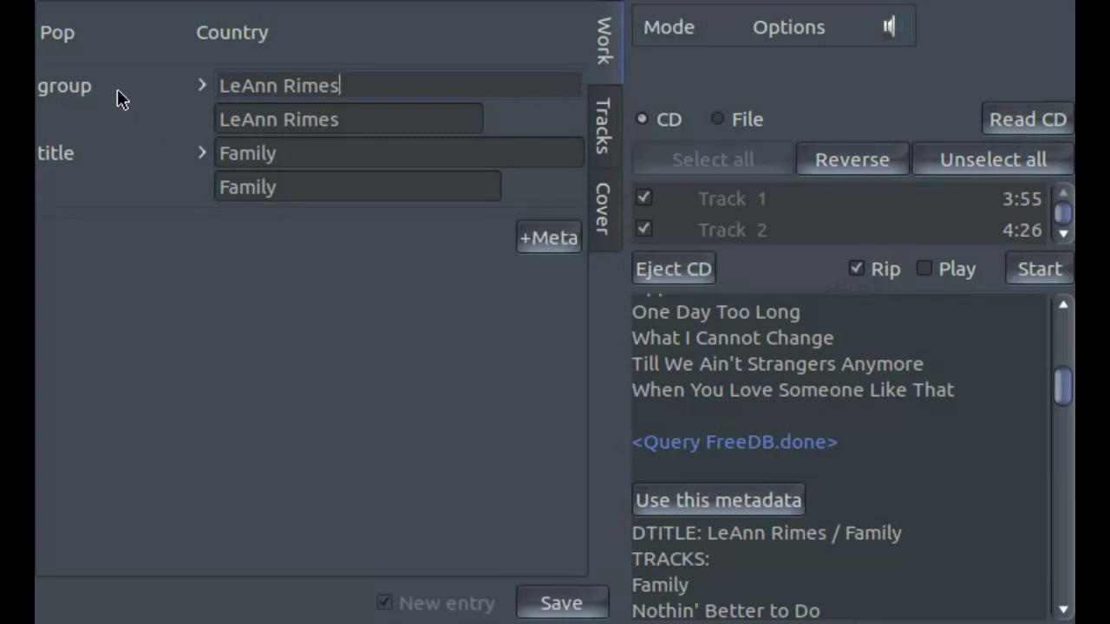
- Expand the work's group metadata and add a second value, "Second Group"
click(201, 87)
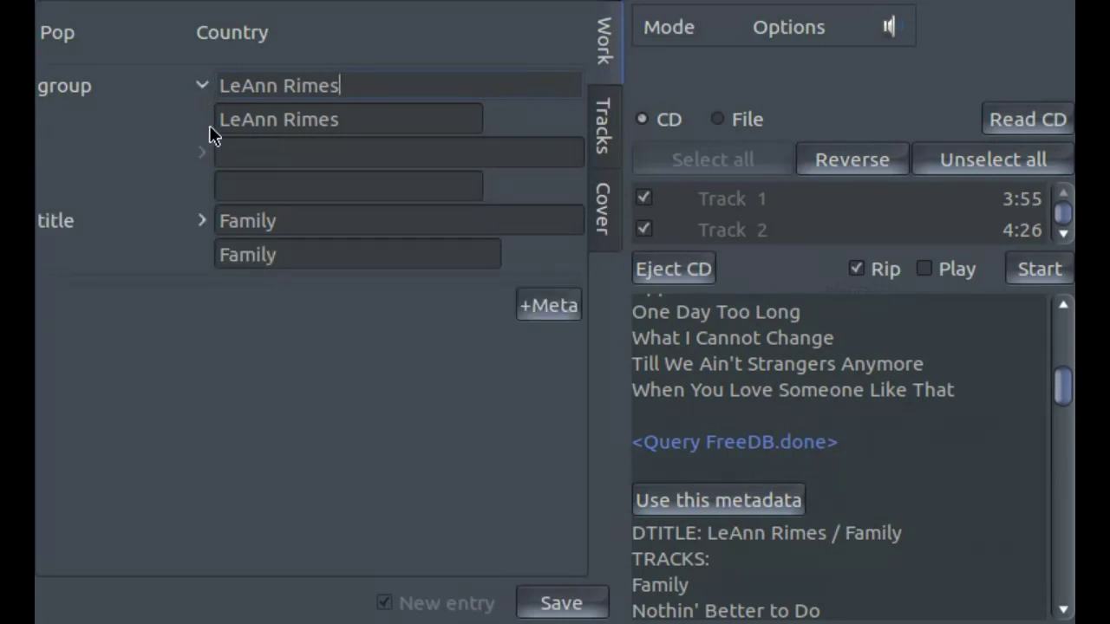
click(289, 148)
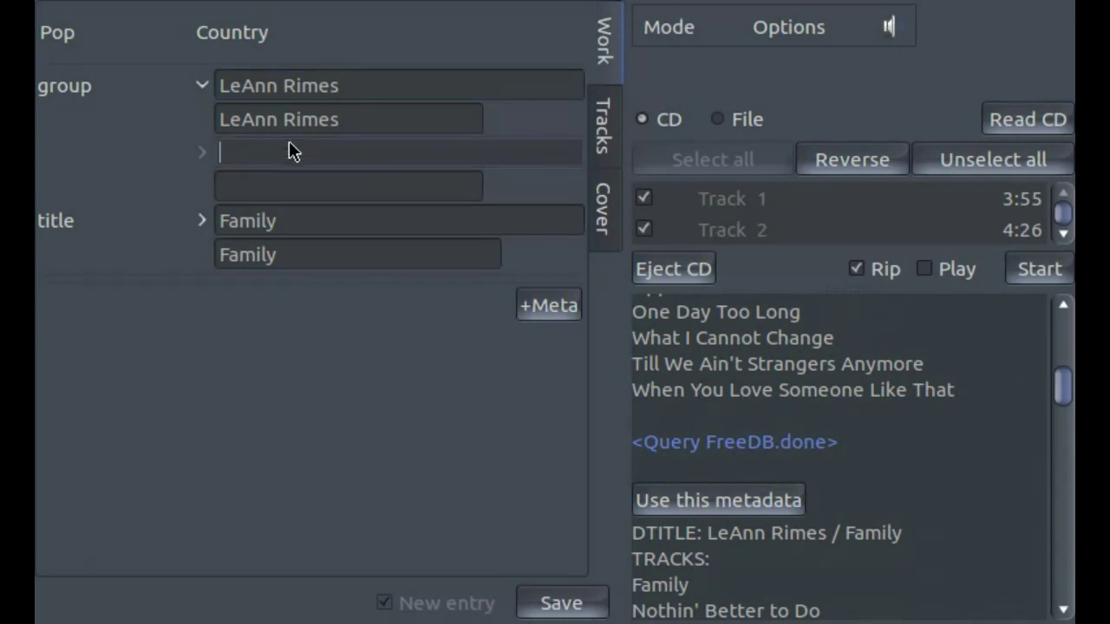
text(Second)
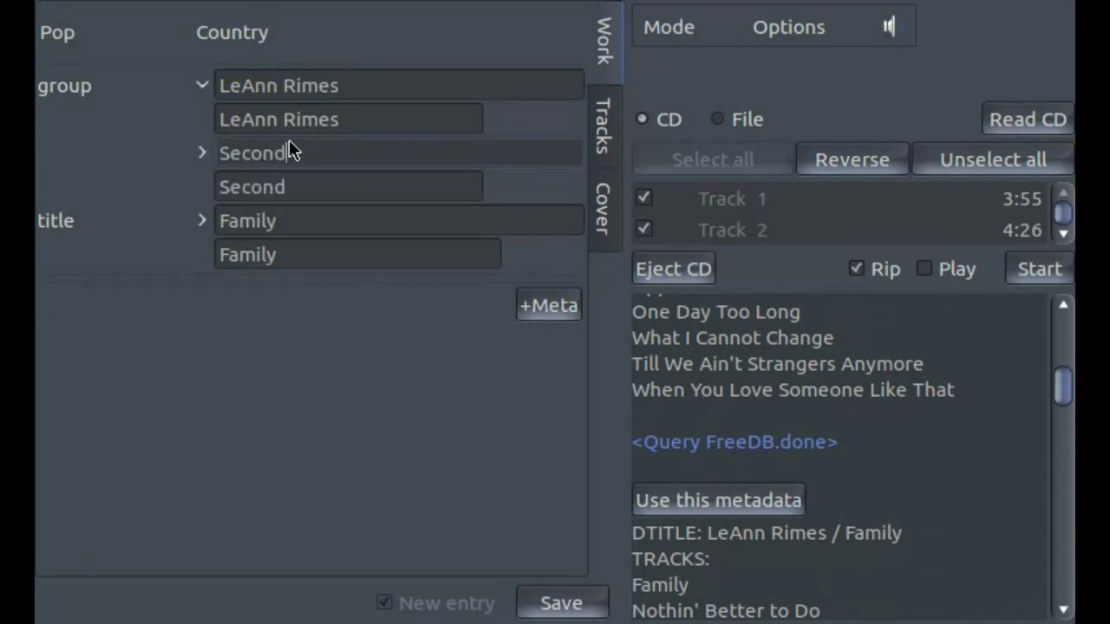
text( Group)
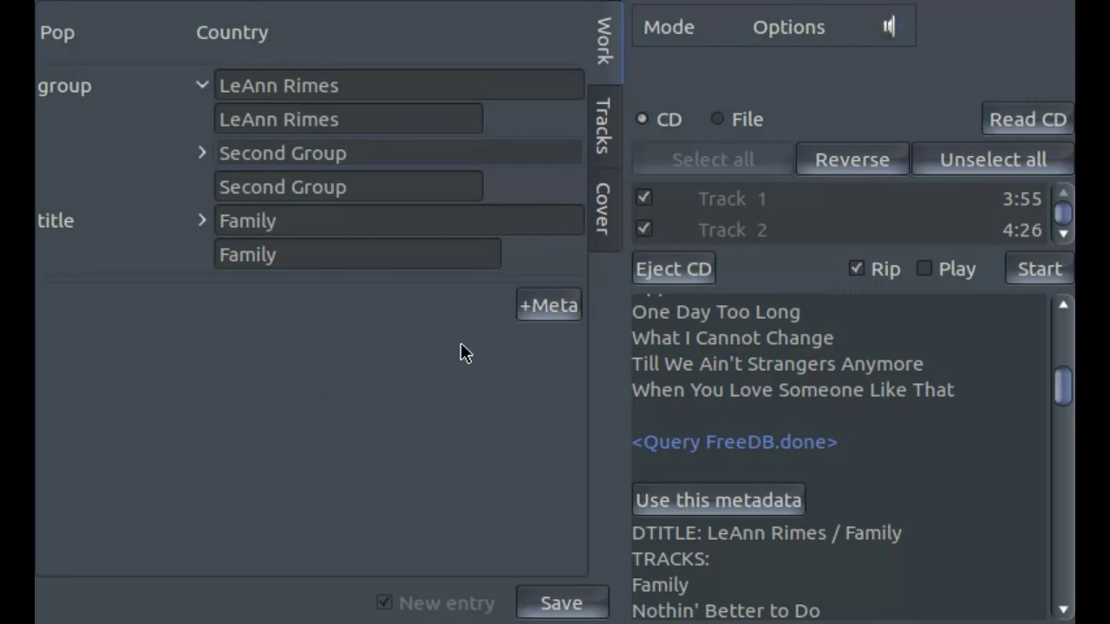
- Add a "date" metadata field with the value 2007 to the work
click(557, 308)
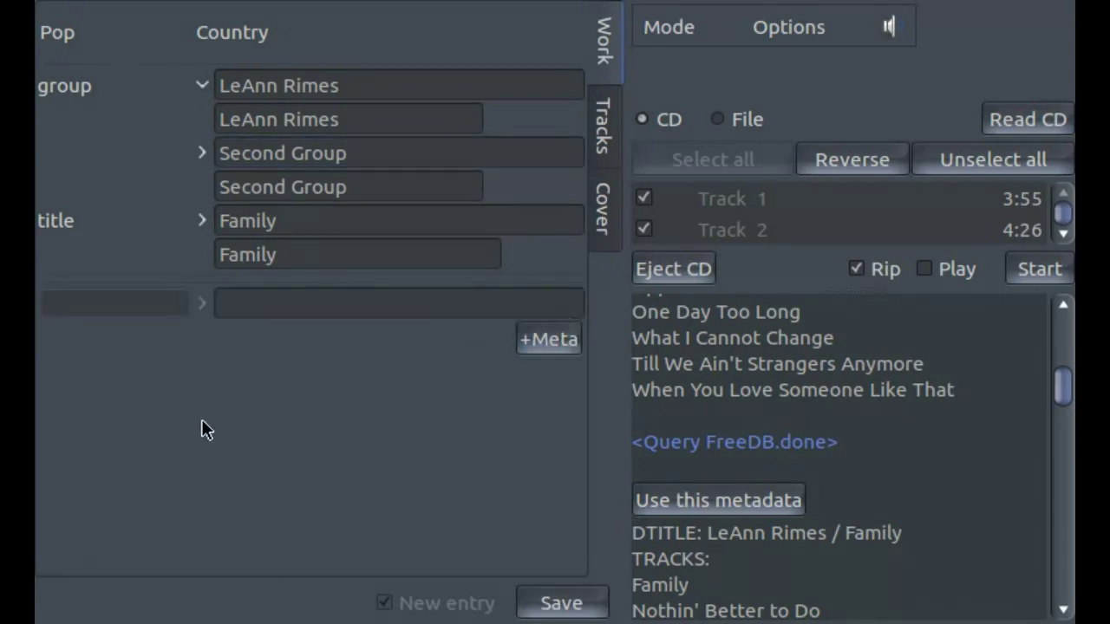
text(date)
key(Tab)
text(2007)
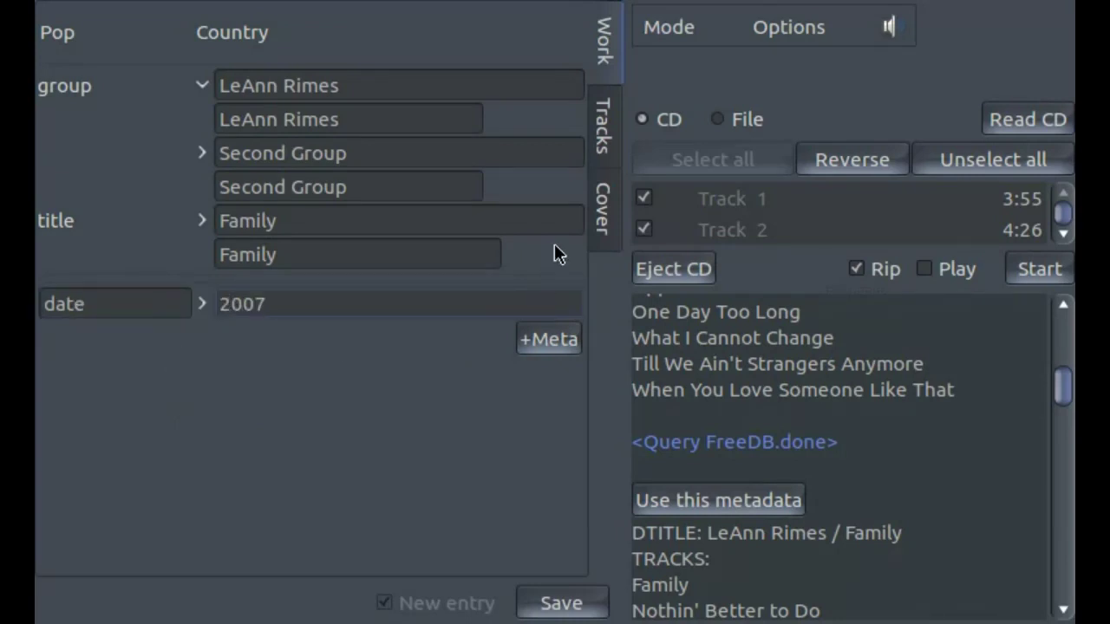
- Add a "composer" metadata field with the value "Composer Name" to the track "Nothin' Better to Do"
click(600, 138)
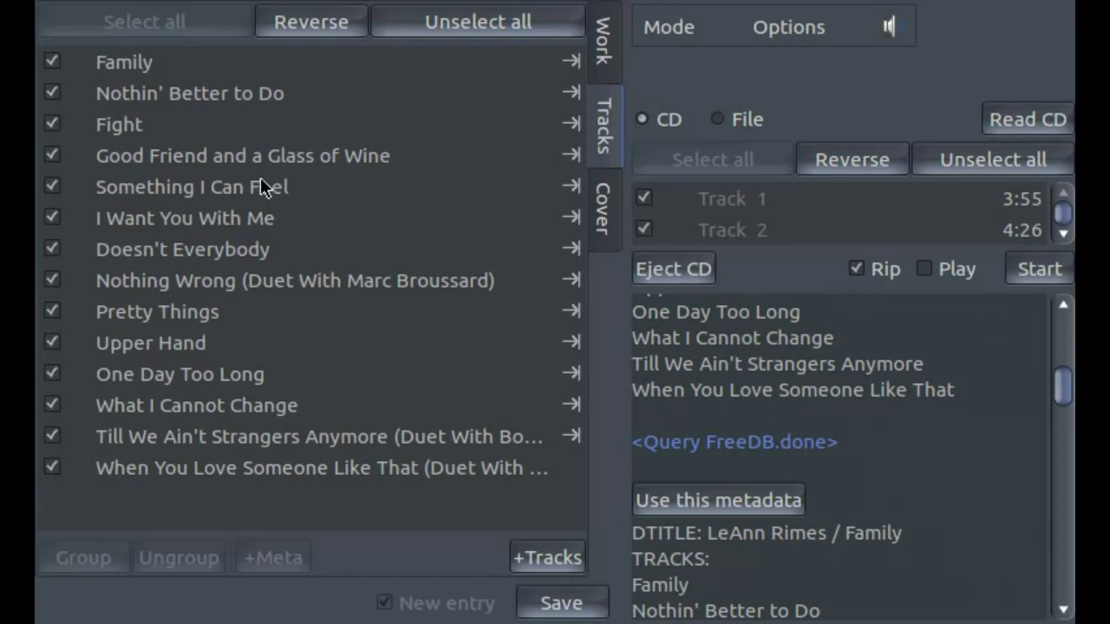
click(232, 94)
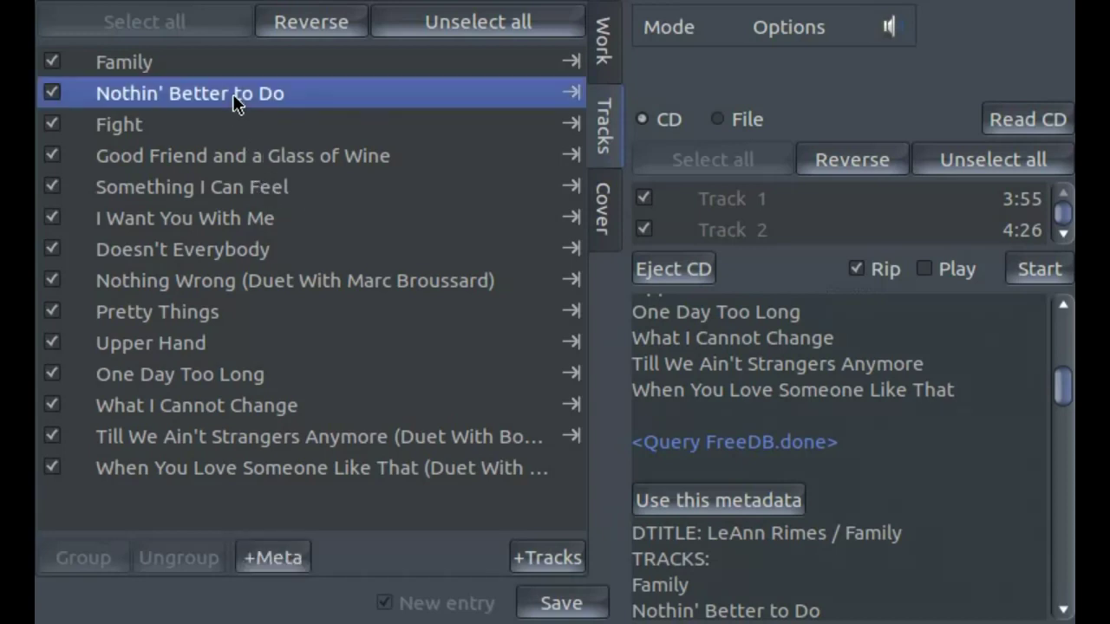
click(291, 563)
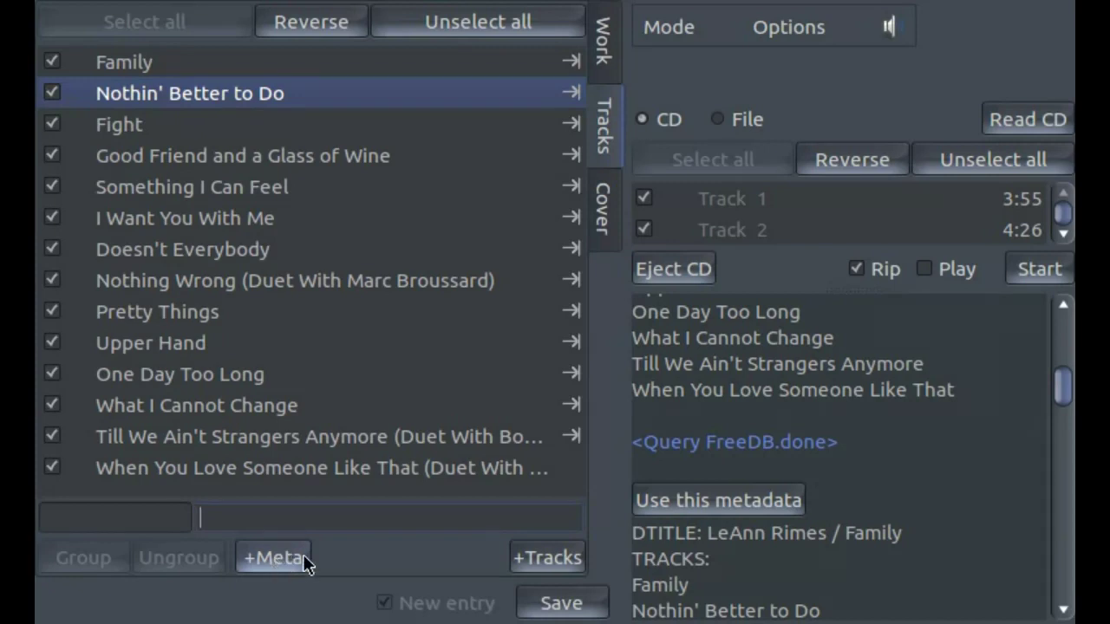
click(138, 514)
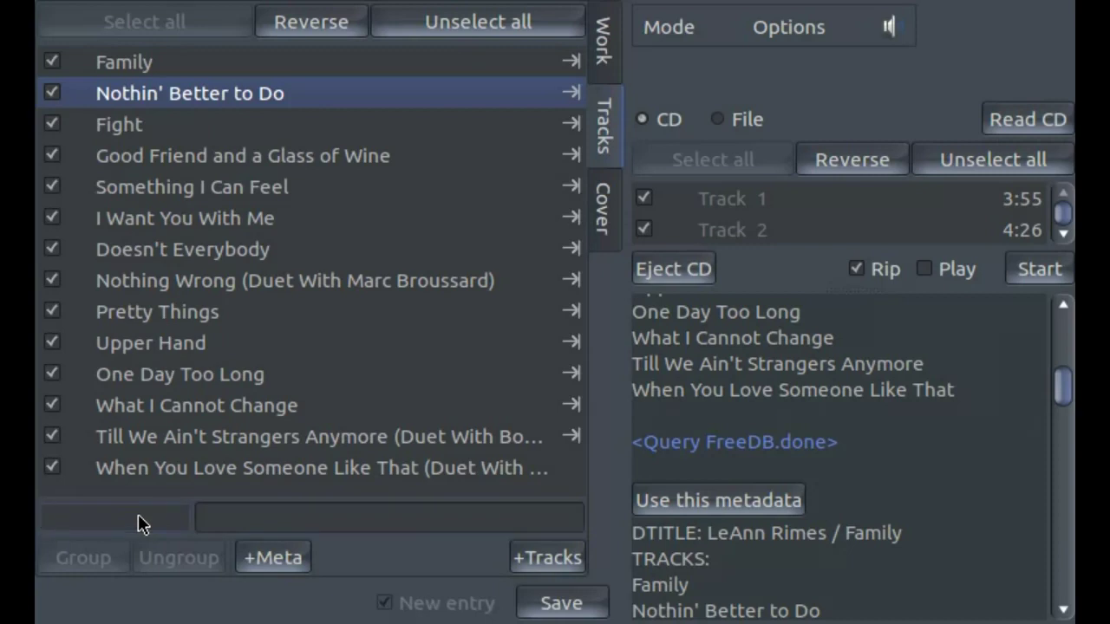
text(composer)
key(Tab)
text(c)
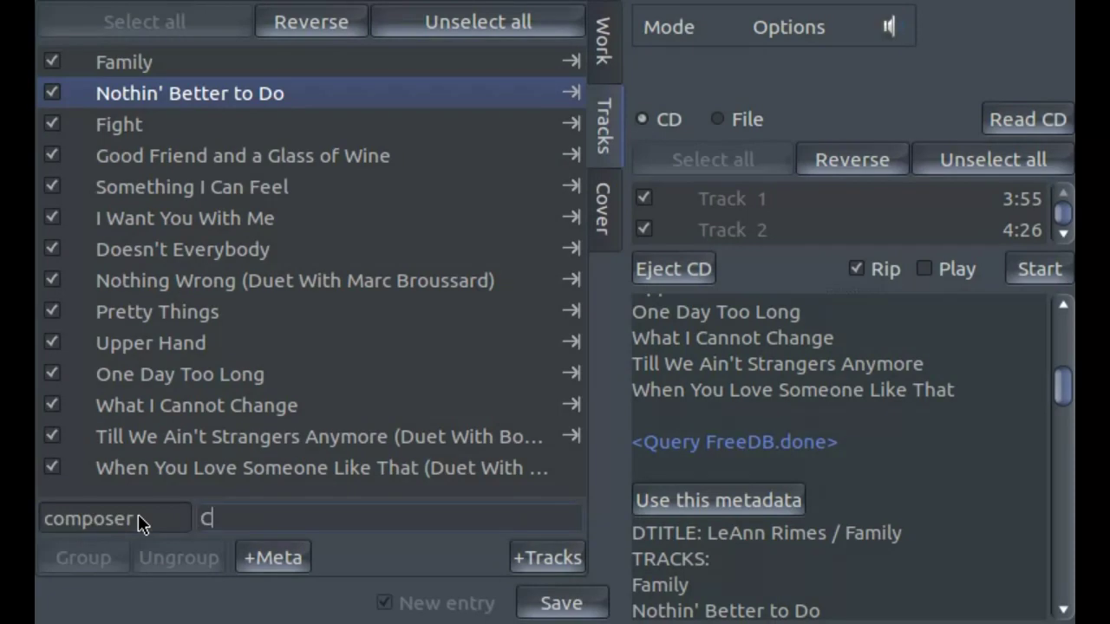
text(omposer Nam)
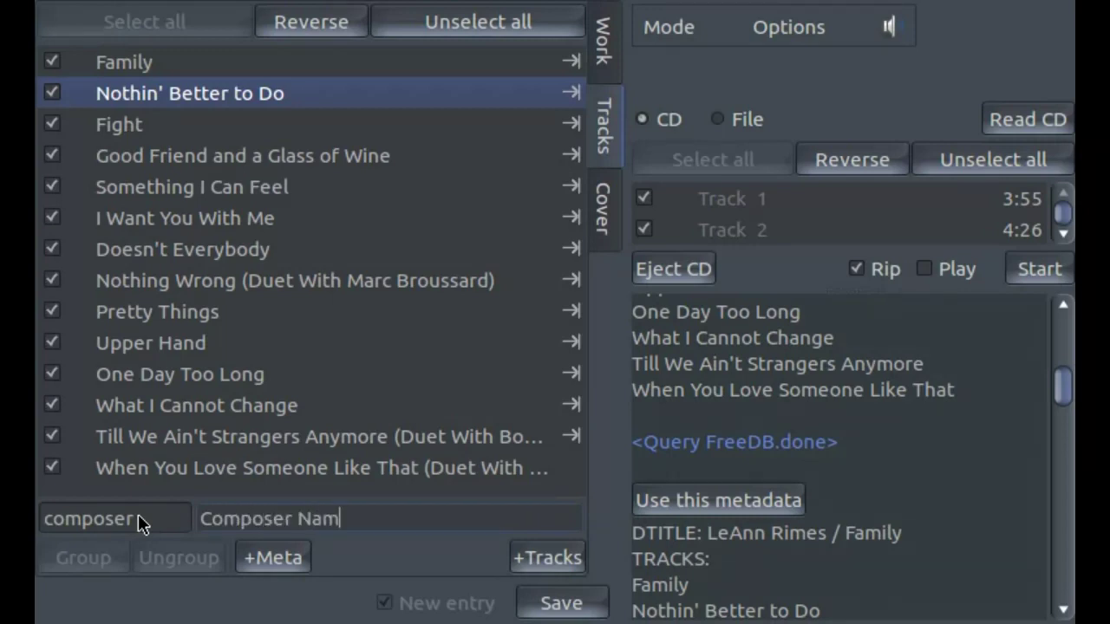
text(e)
click(263, 557)
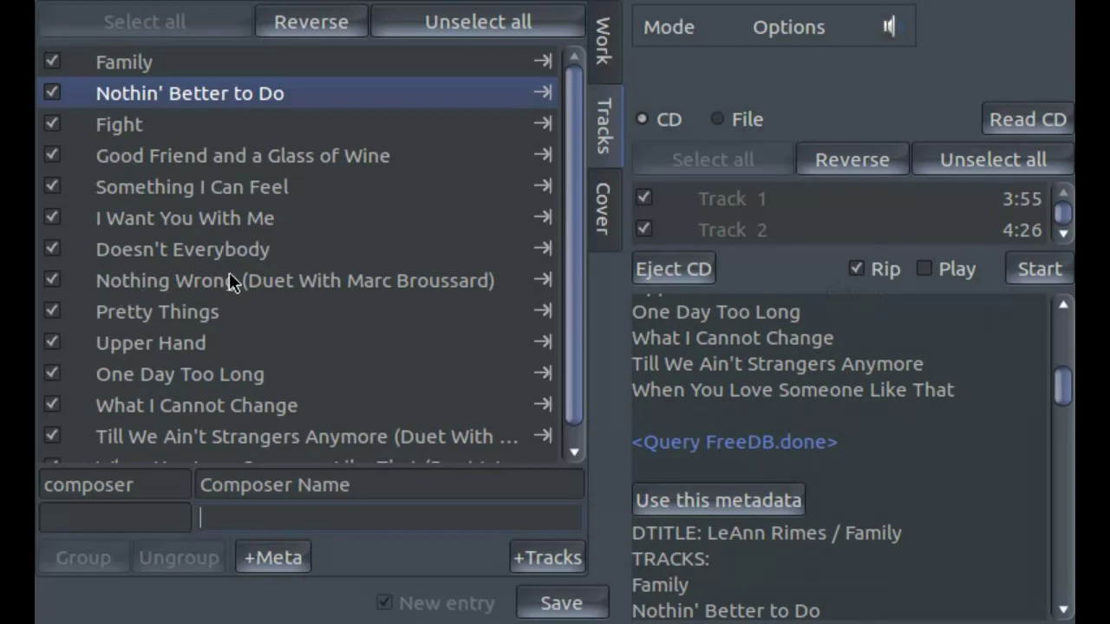
click(241, 197)
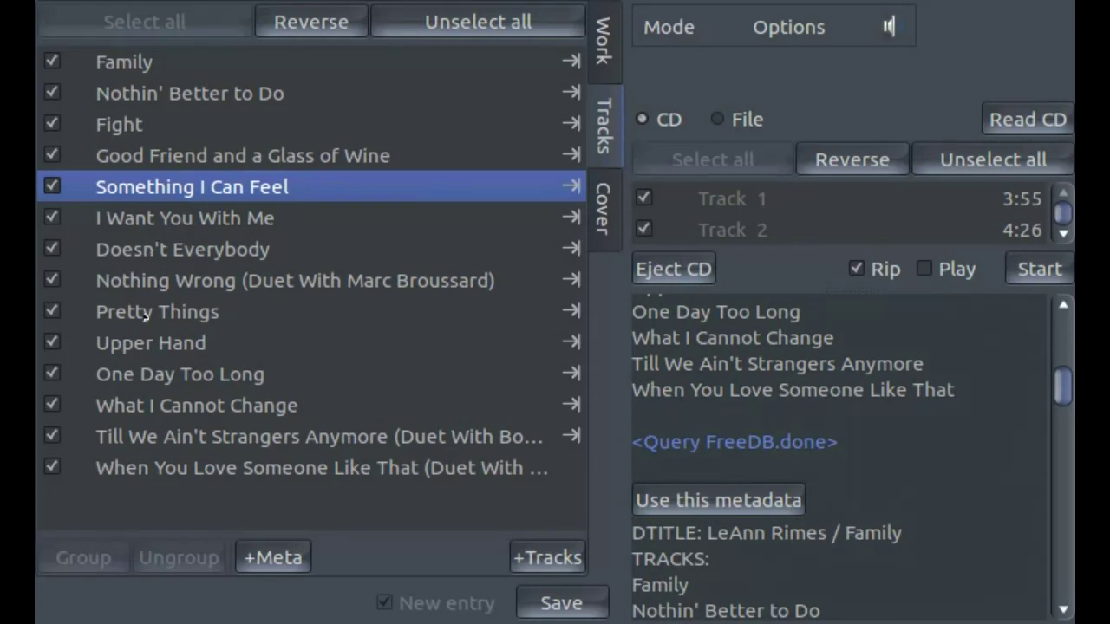
- Exclude the last two tracks, "When You Love Someone Like That" and "Till We Ain't Strangers Anymore", from the work's track selection
click(54, 468)
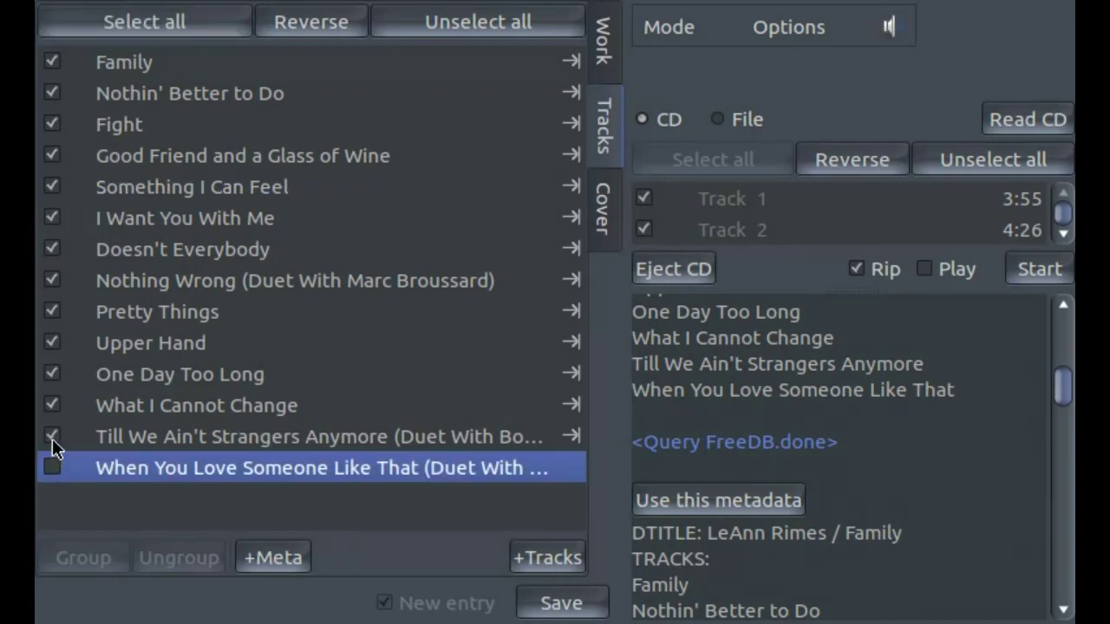
click(52, 437)
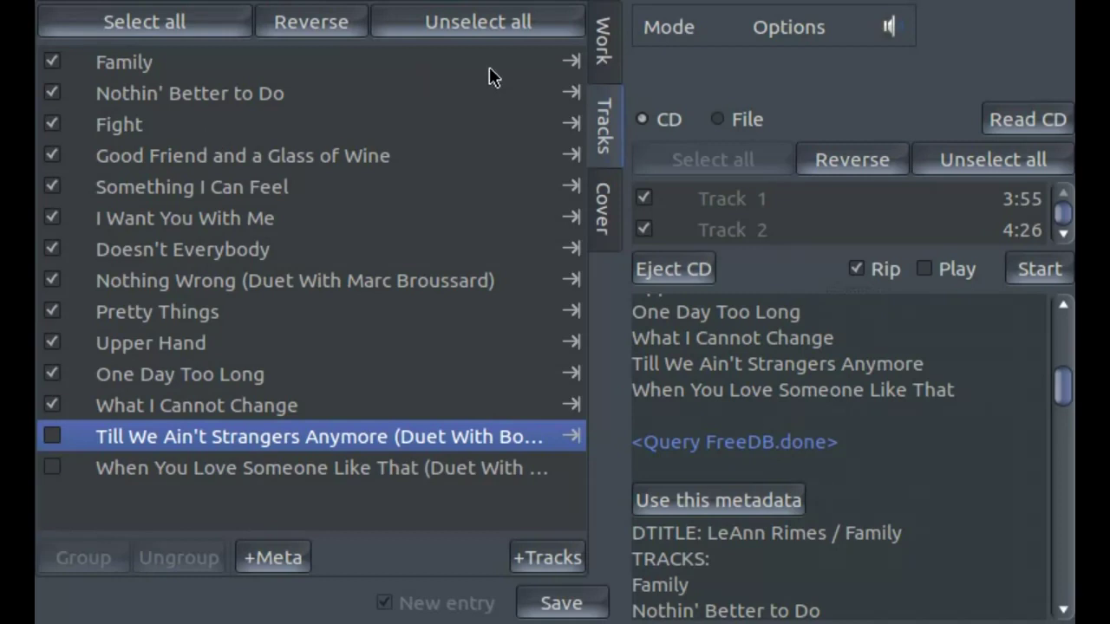
- Switch the transition marker of the tracks "Family" and "Nothin' Better to Do" to the bent downward arrow
click(555, 69)
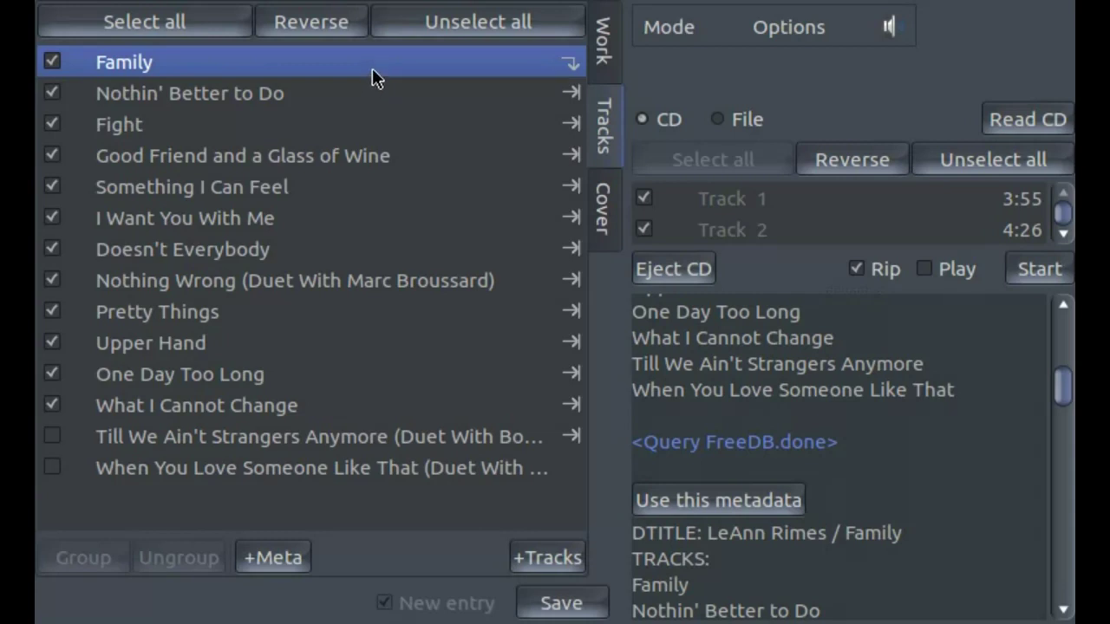
click(373, 66)
click(513, 92)
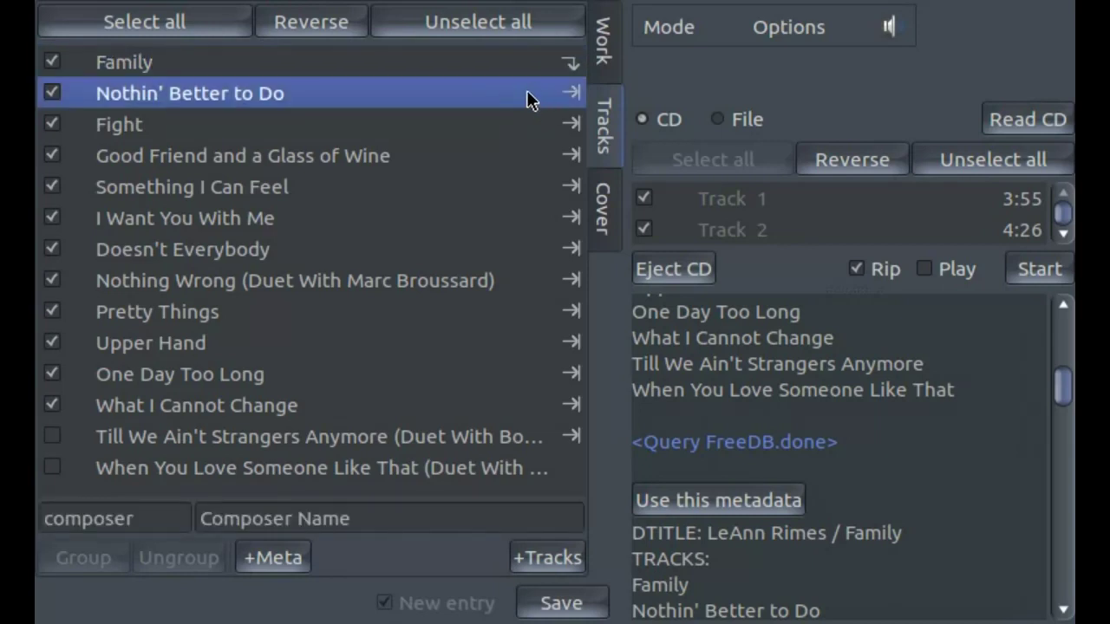
click(526, 94)
- Switch the transition markers of all tracks from "Fight" through the end of the list to the bent downward arrow together
click(236, 132)
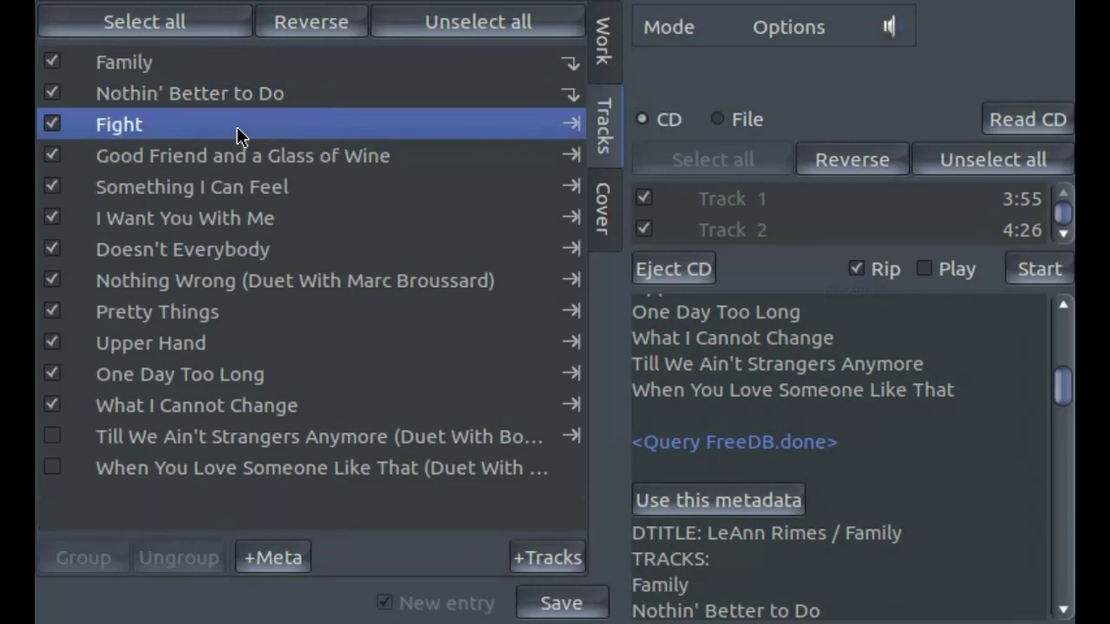
shift+click(256, 469)
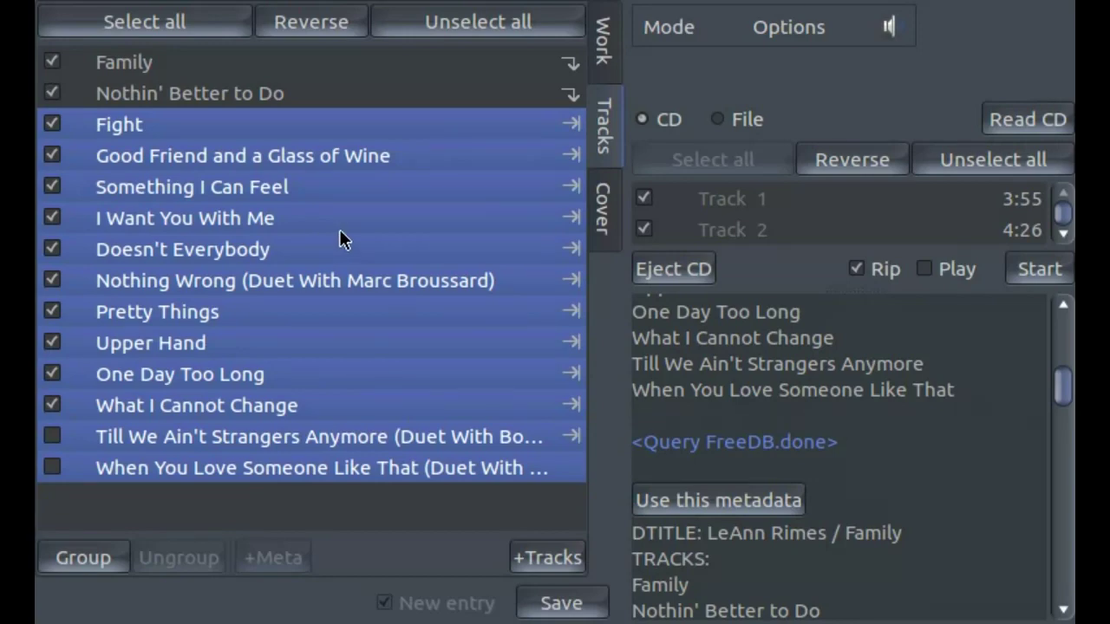
key(ctrl+g)
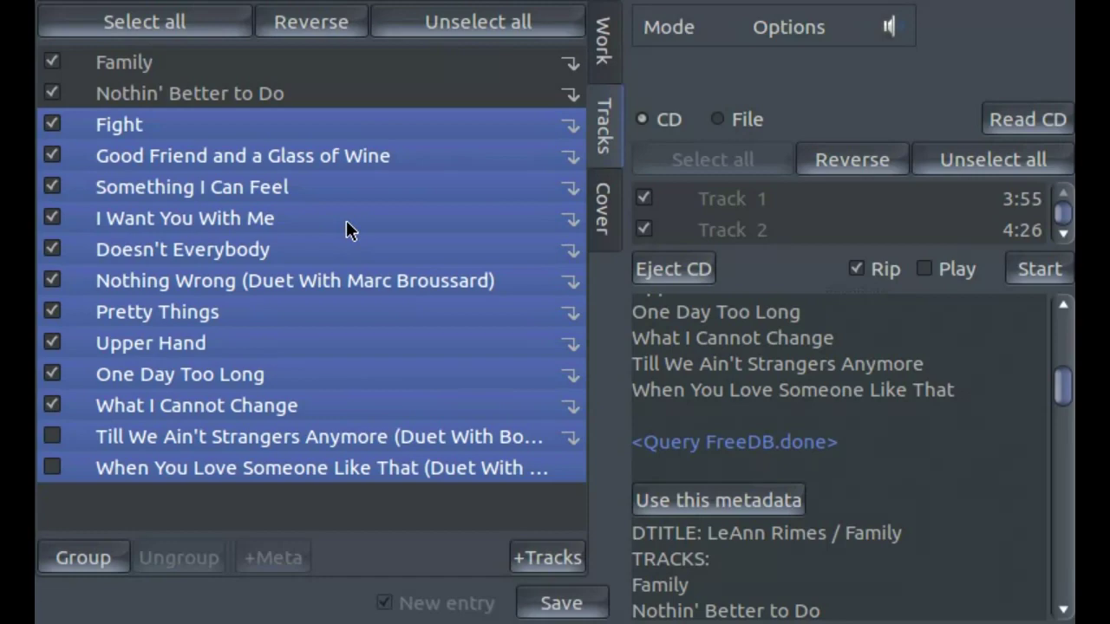